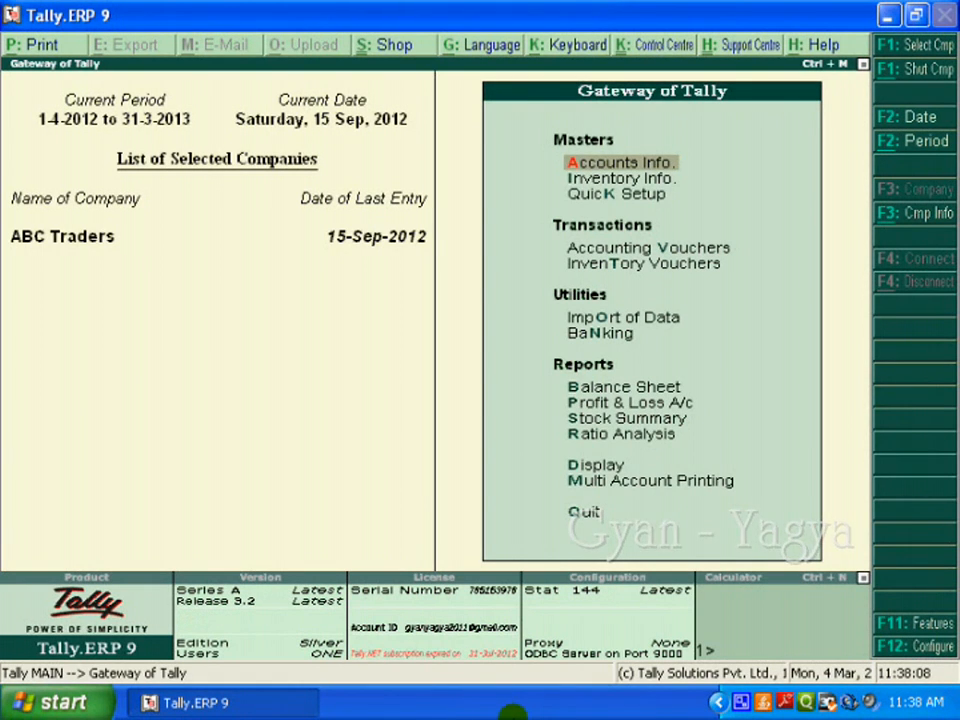
# Open the creation form for a single stock item in the inventory masters
pyautogui.press('Down')
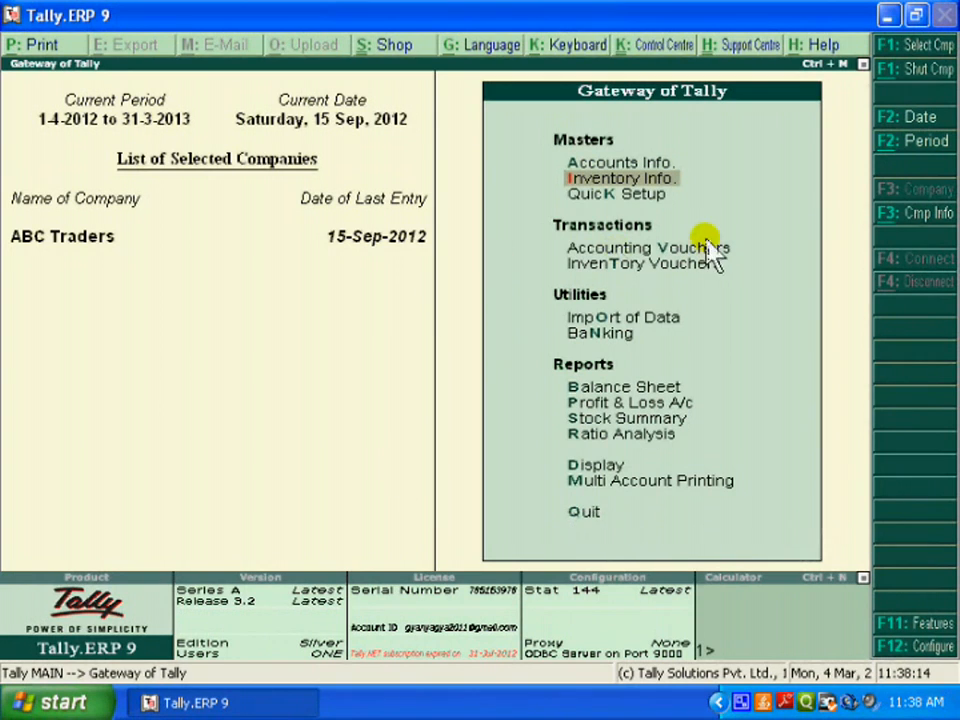
pyautogui.click(641, 178)
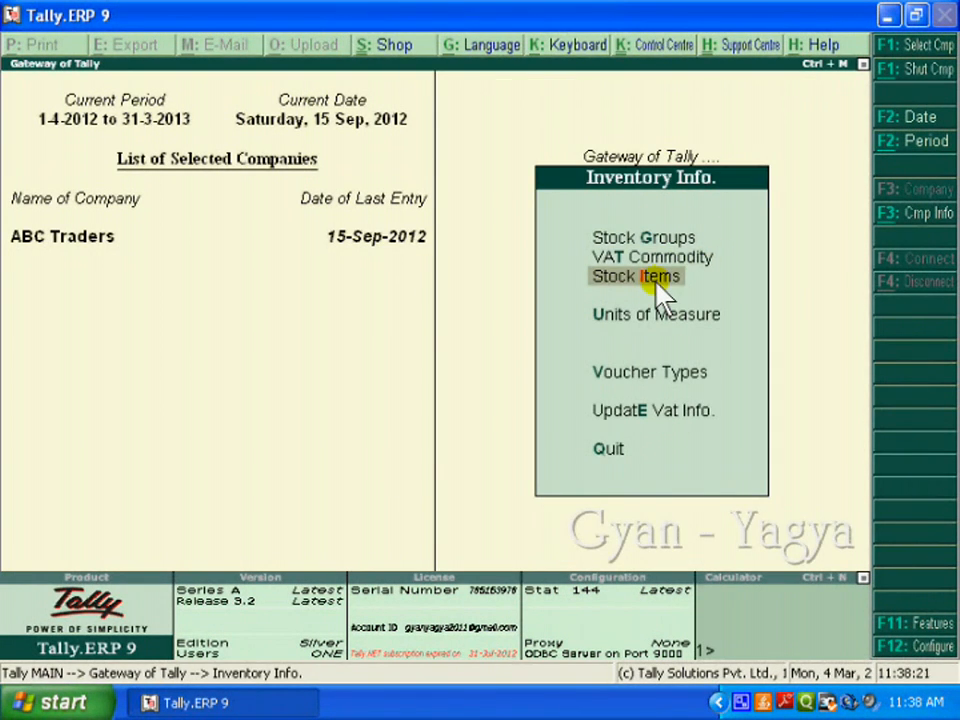
pyautogui.click(657, 281)
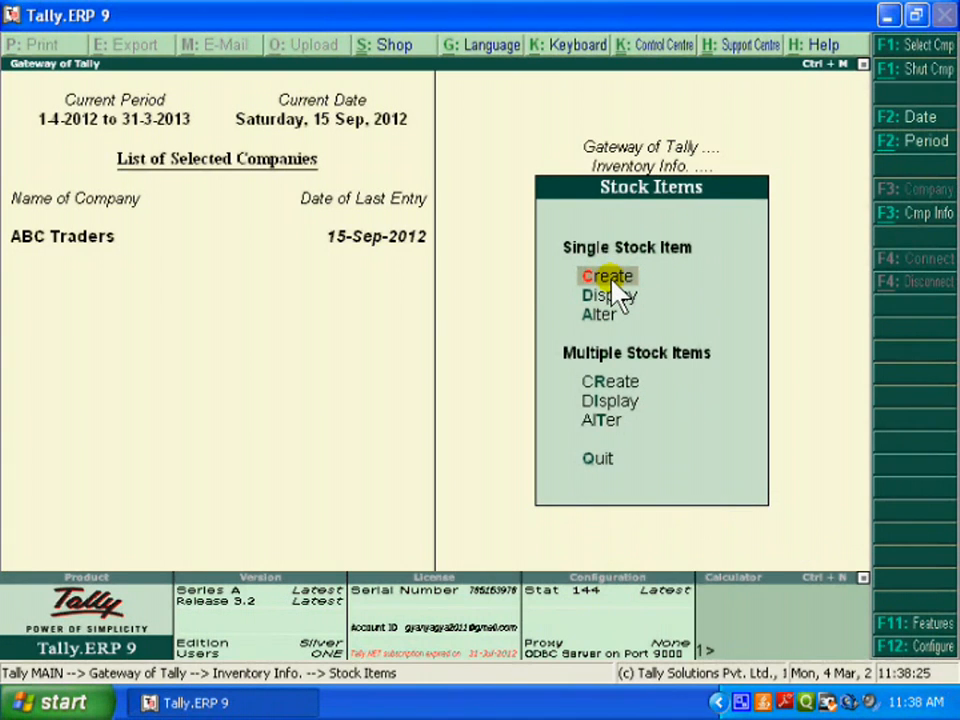
pyautogui.click(612, 281)
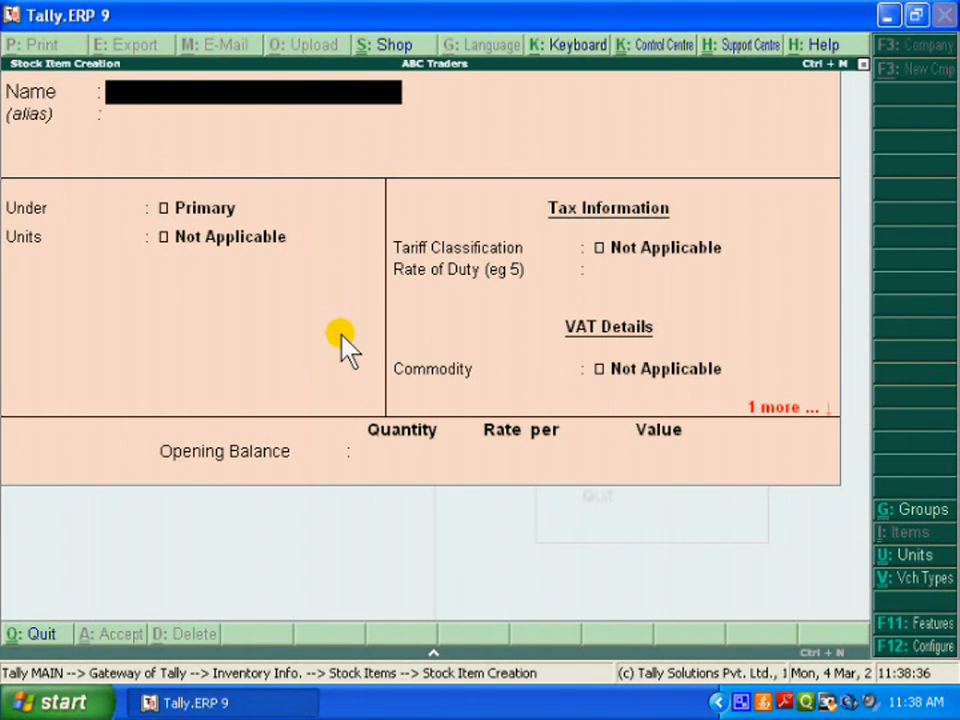
# Configure stock items to allow standard rates, leaving the other configuration options as they are
pyautogui.click(912, 650)
pyautogui.press('Return')
pyautogui.press('Return')
pyautogui.press('Return')
pyautogui.press('Return')
pyautogui.press('Return')
pyautogui.press('Return')
pyautogui.press('Return')
pyautogui.press('Return')
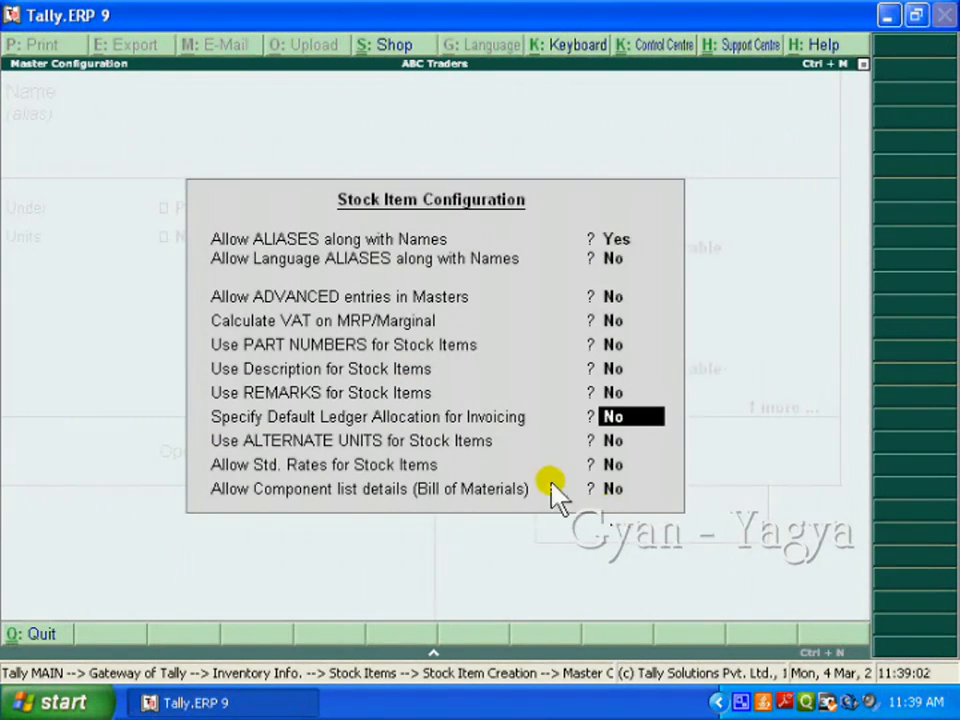
pyautogui.press('Return')
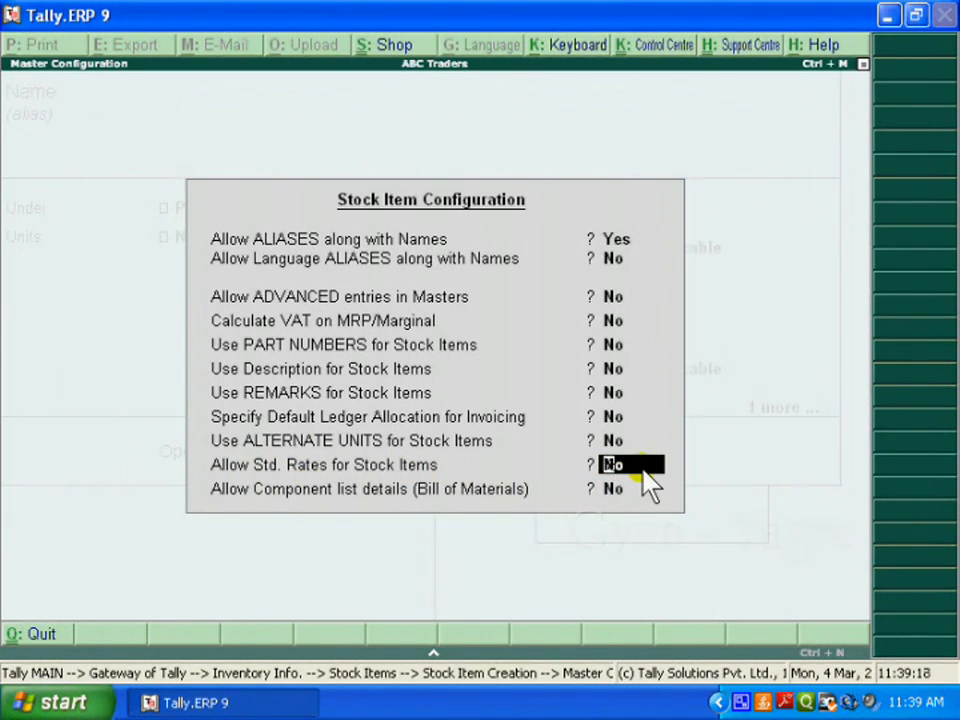
pyautogui.write('y')
pyautogui.press('Return')
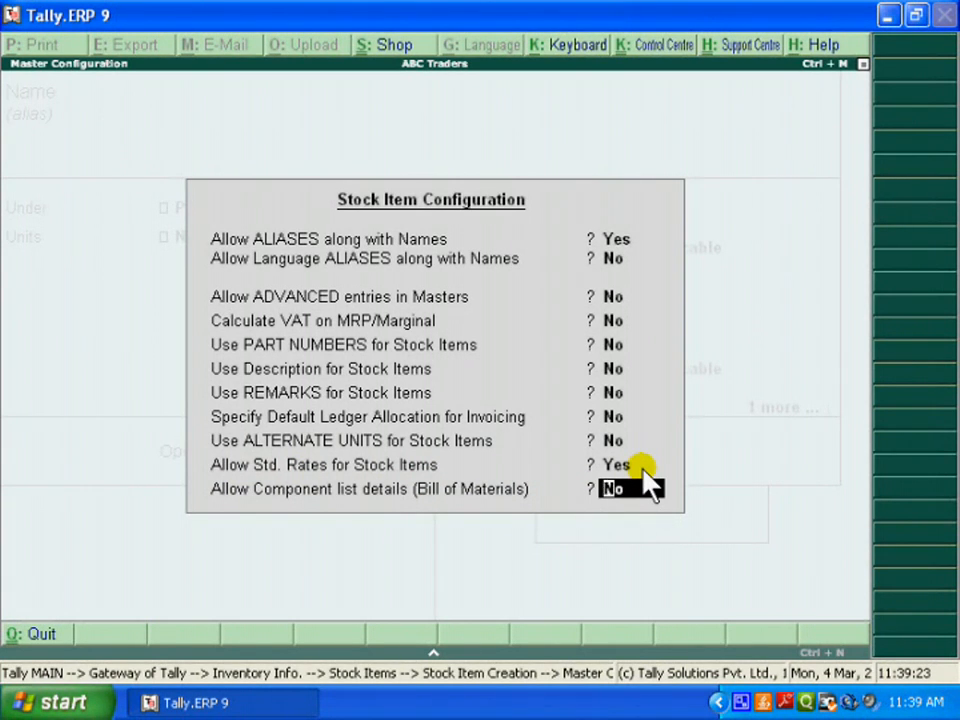
pyautogui.press('Return')
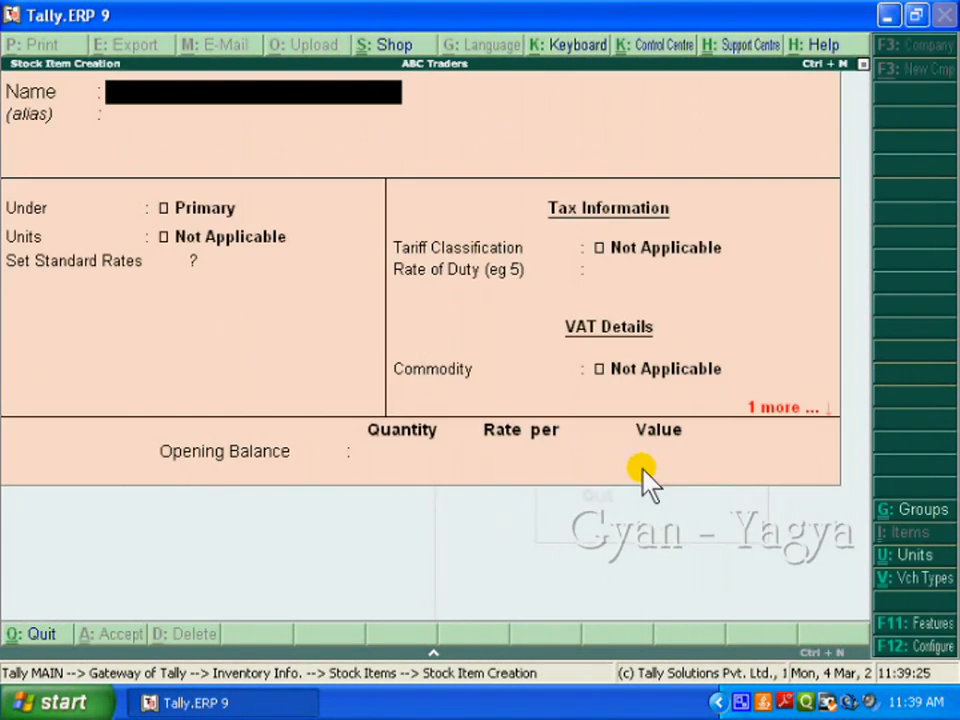
# Name the new stock item Rice, keep it under Primary, and set its unit to kg
pyautogui.write('Rice')
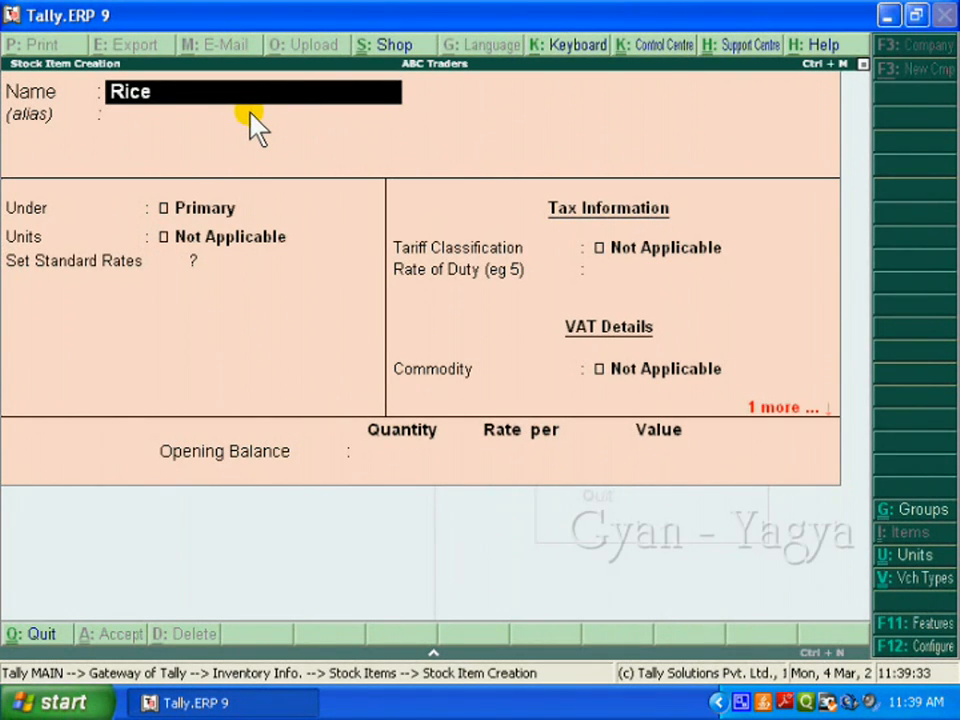
pyautogui.press('Return')
pyautogui.press('Return')
pyautogui.press('Return')
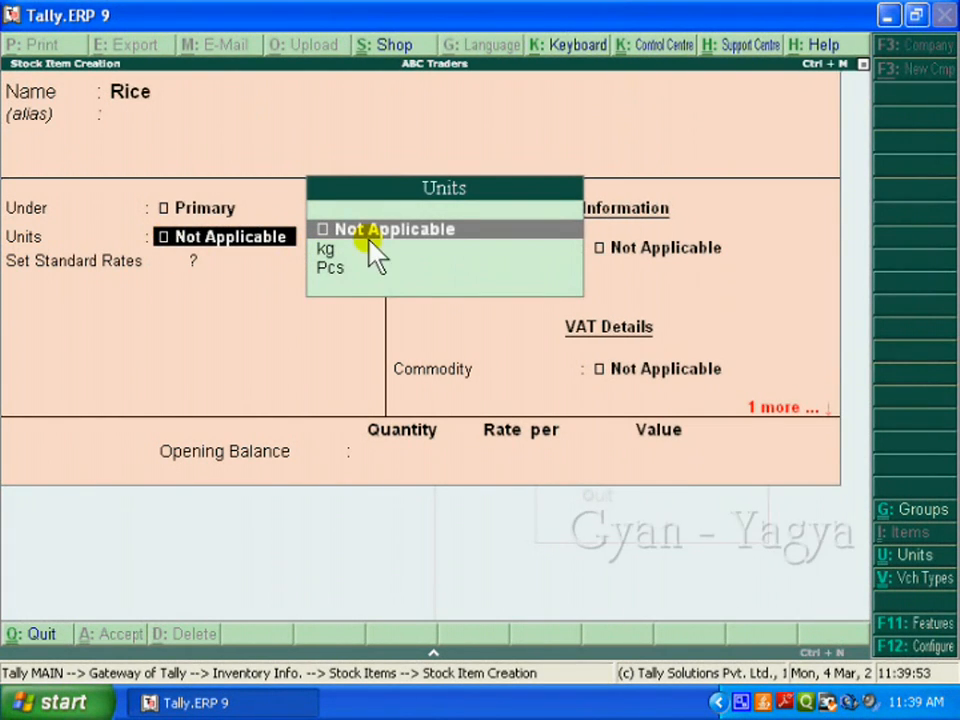
pyautogui.press('Down')
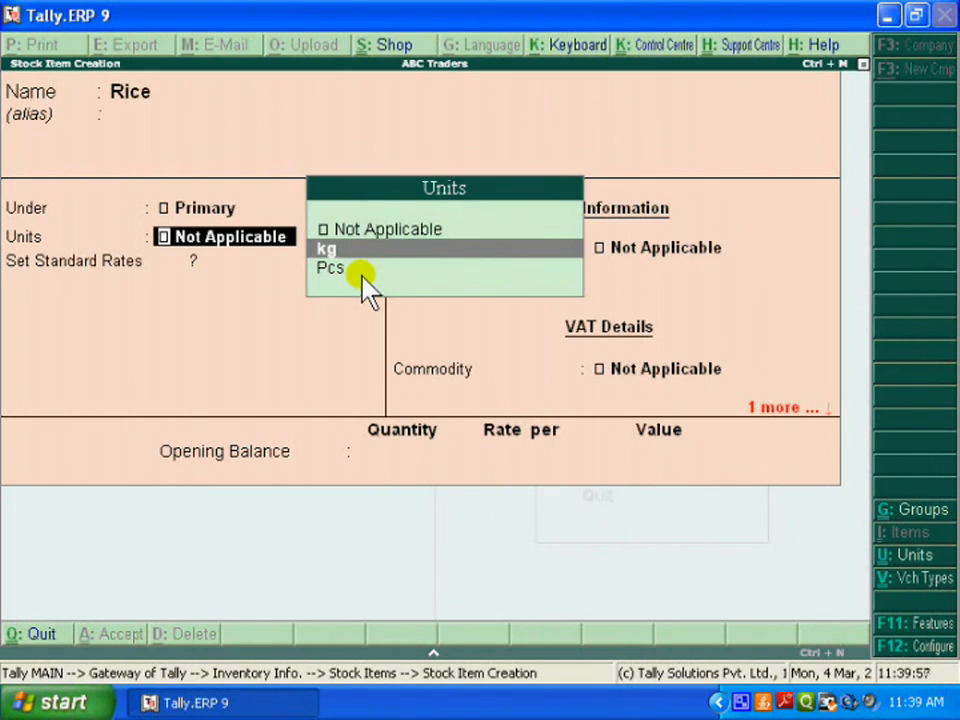
pyautogui.press('Return')
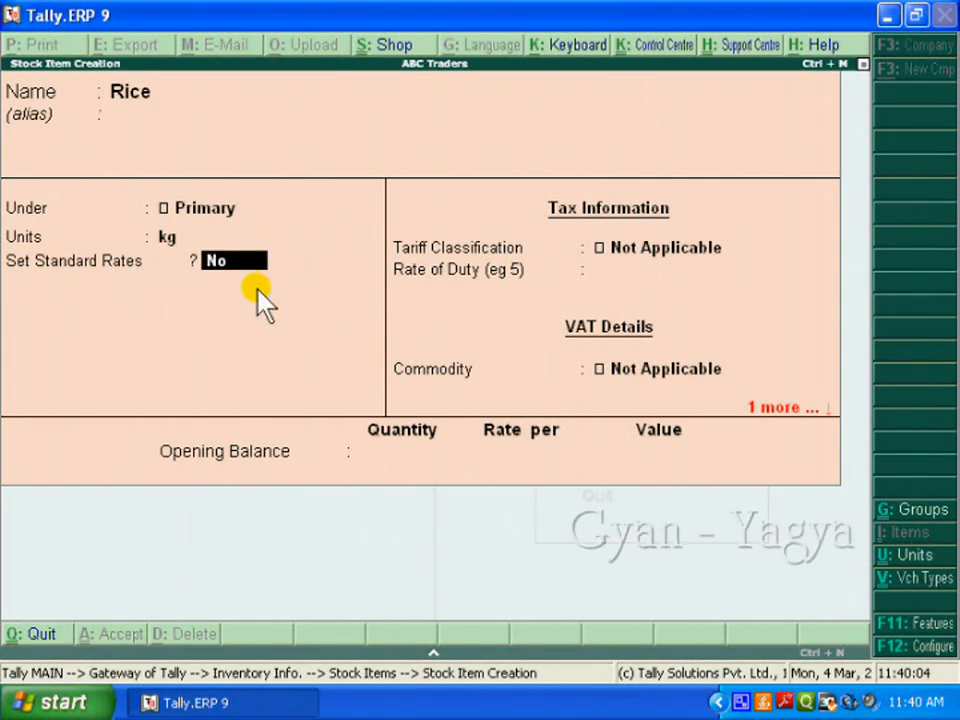
# Enable standard rates for Rice and enter a standard cost of 51 per kg applicable from 1-Oct-2012
pyautogui.write('y')
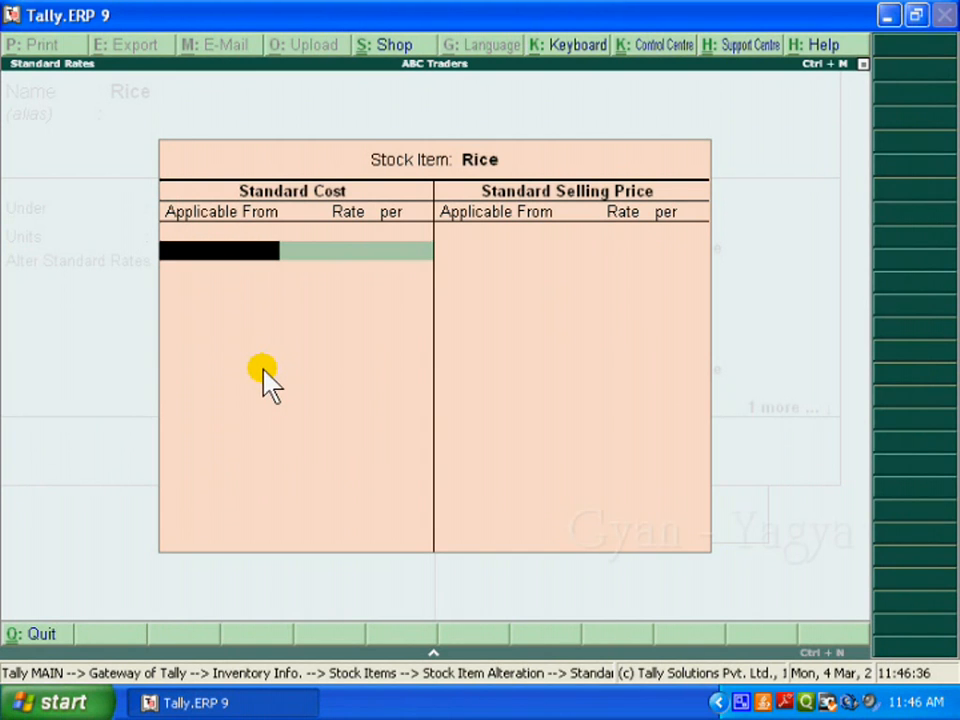
pyautogui.write('1')
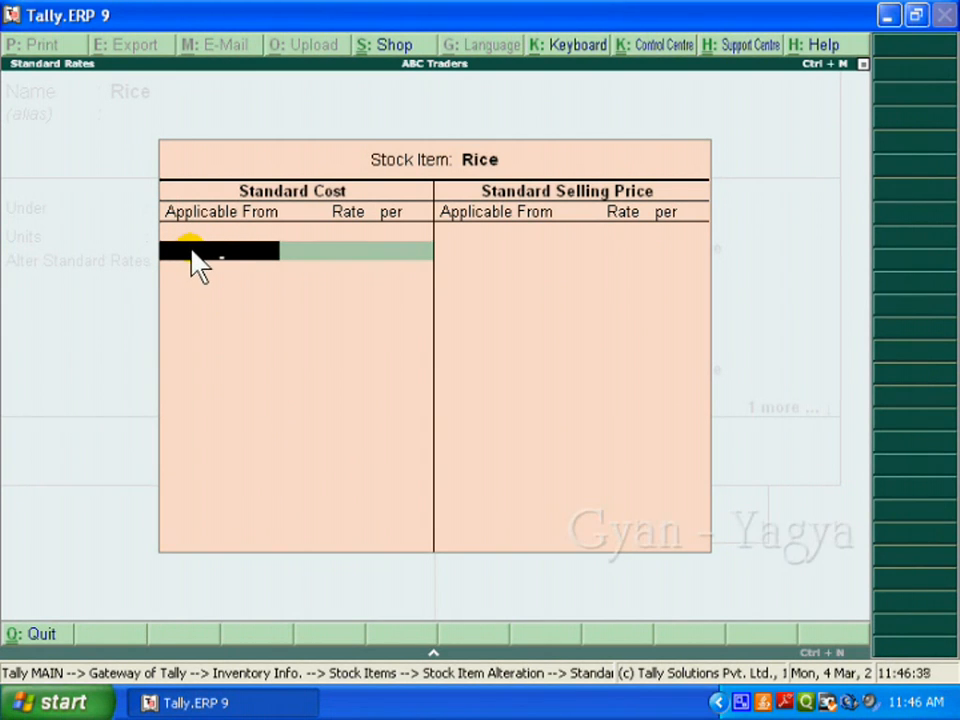
pyautogui.write(' 10')
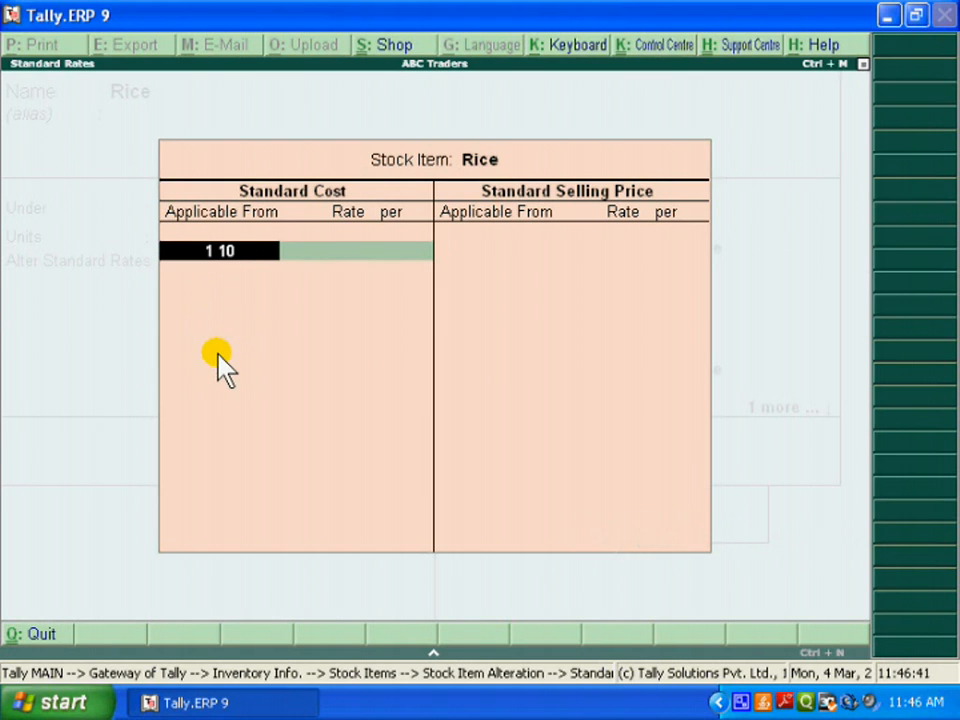
pyautogui.press('Return')
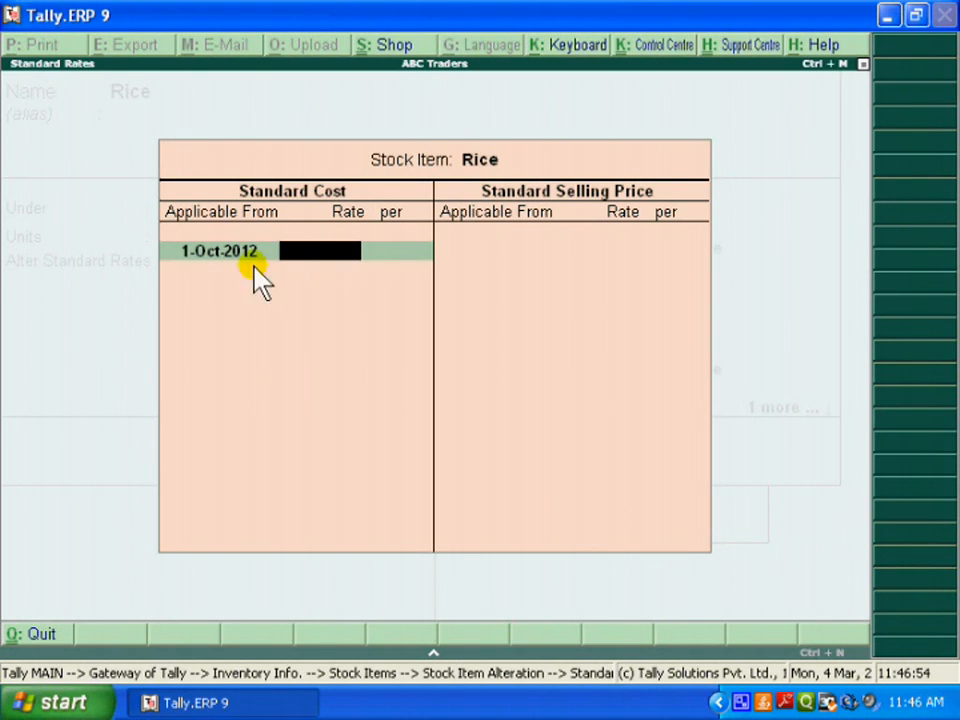
pyautogui.write('51')
pyautogui.press('Return')
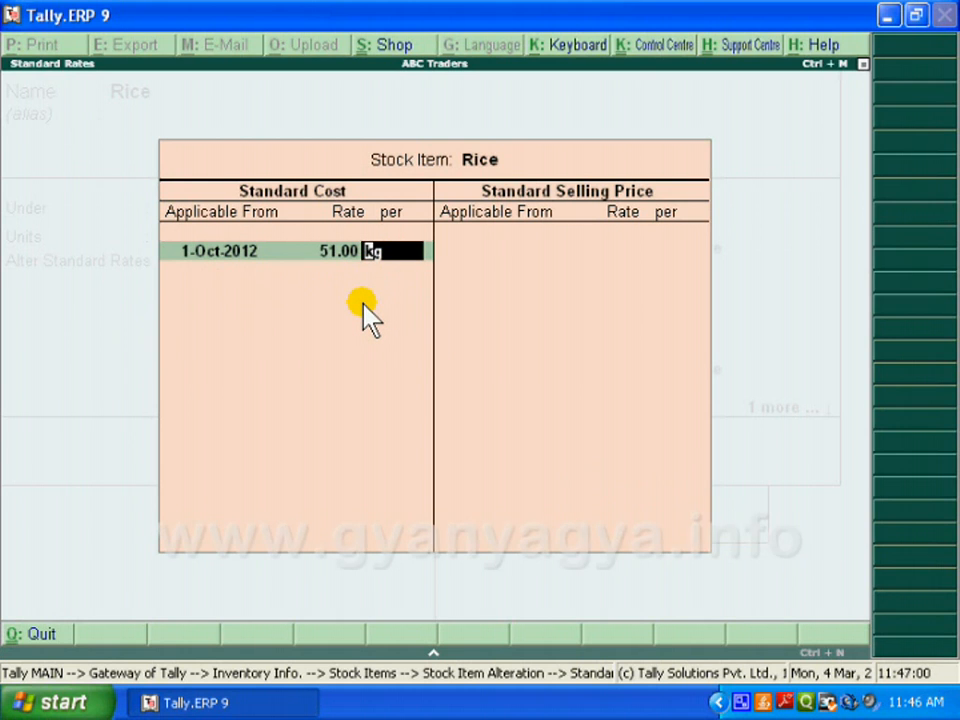
pyautogui.press('Return')
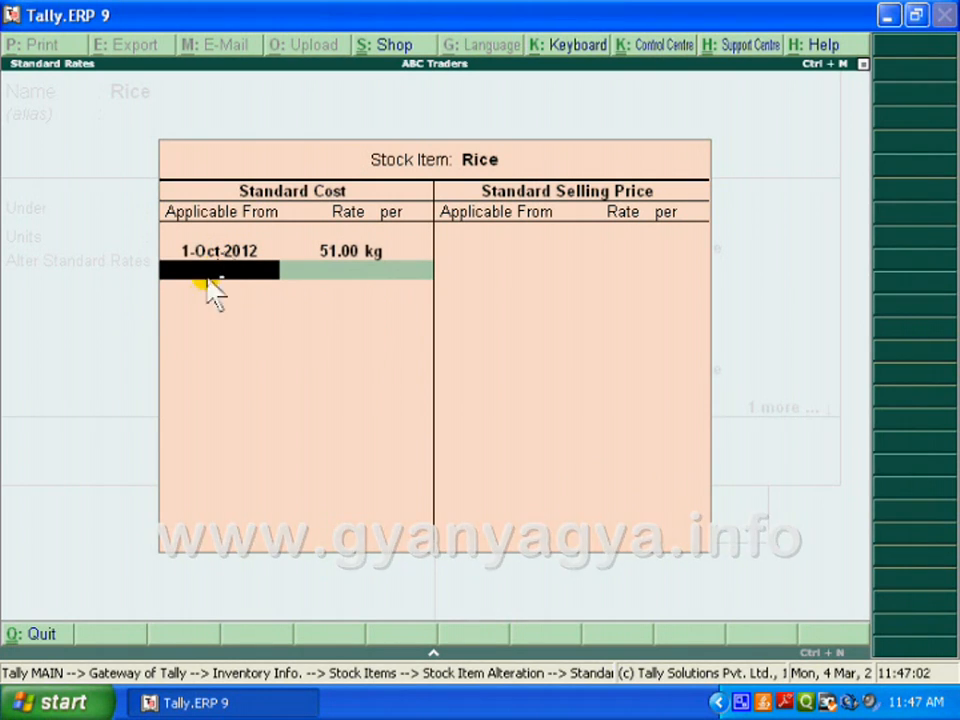
# Add a second standard cost of 52 per kg applicable from 1-Nov-2012 and finish the cost list
pyautogui.write('1 11')
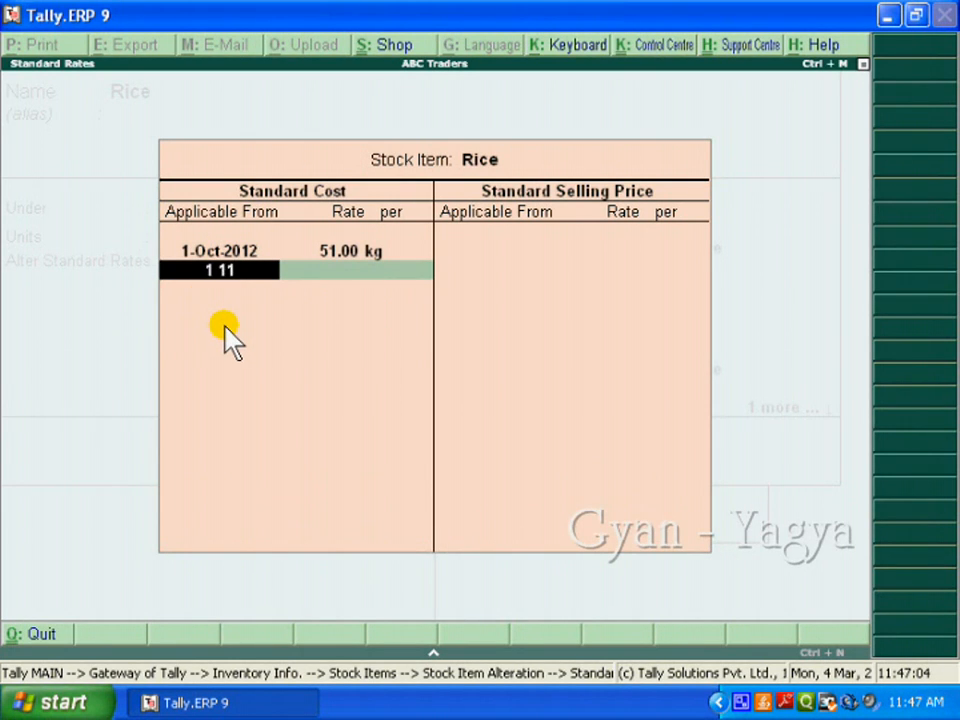
pyautogui.press('Return')
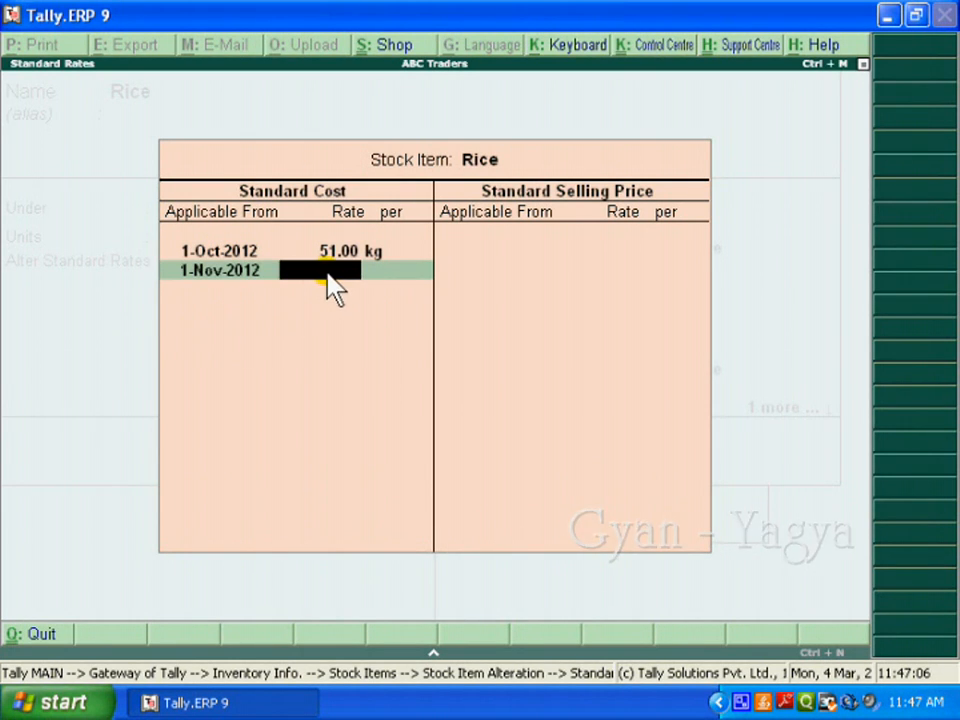
pyautogui.write('52')
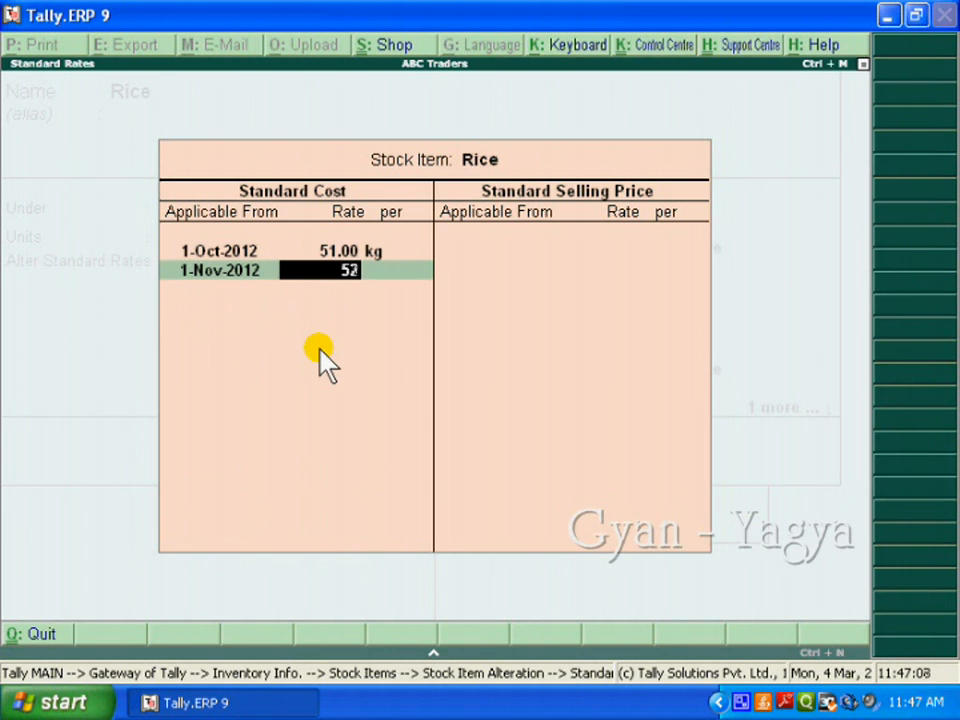
pyautogui.press('Return')
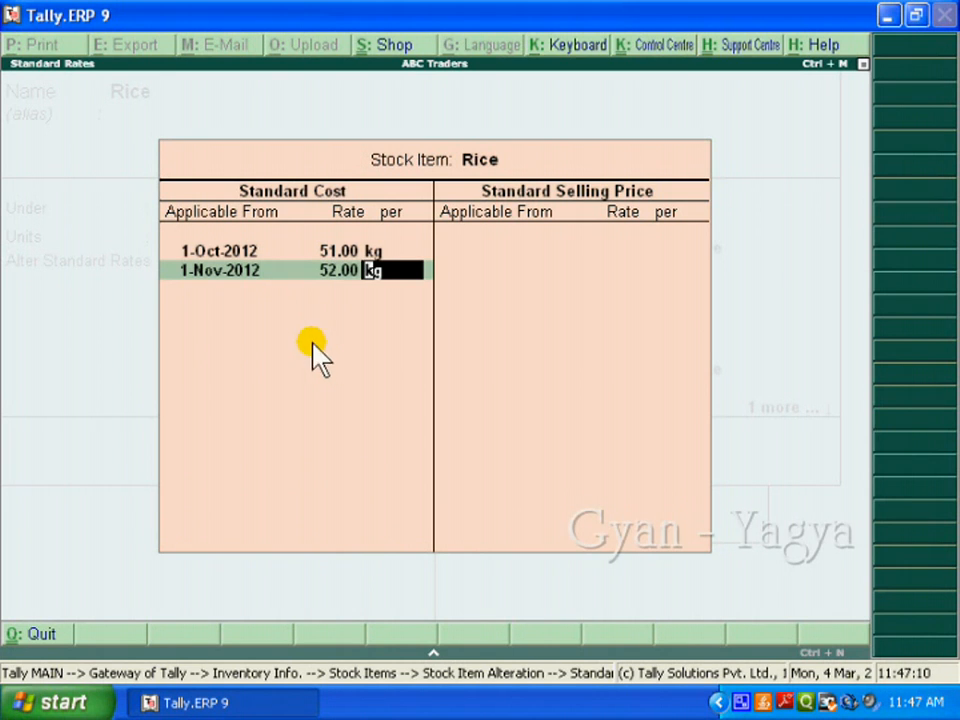
pyautogui.press('Return')
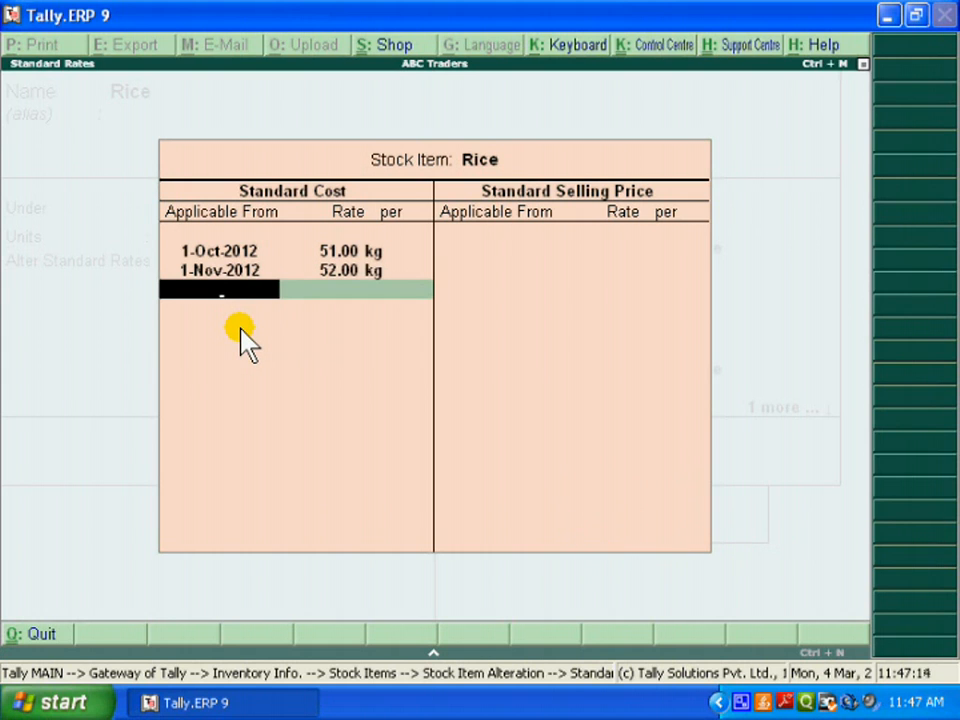
pyautogui.press('Return')
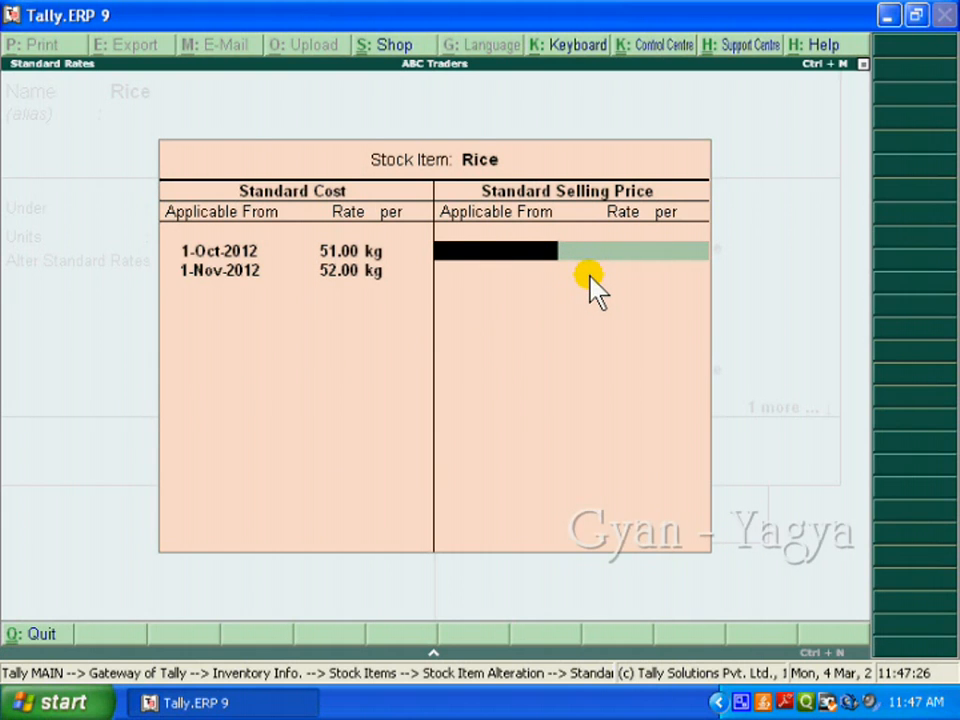
# Enter a standard selling price of 53 per kg for Rice applicable from 1-Oct-2012
pyautogui.write('1.10')
pyautogui.press('Return')
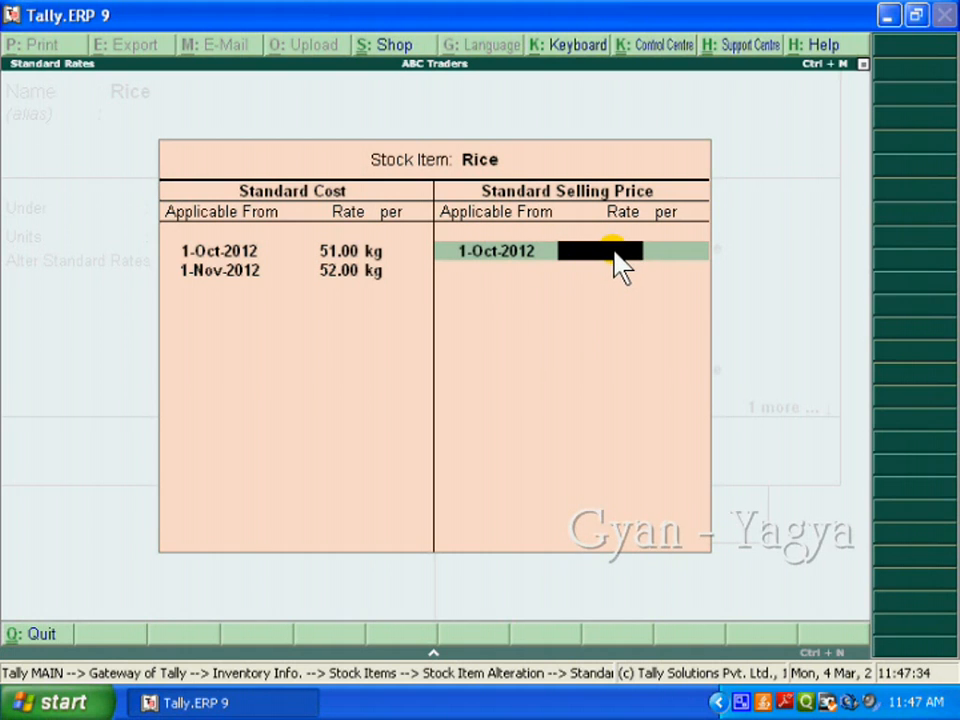
pyautogui.write('53')
pyautogui.press('Return')
# Add a standard selling price of 54 per kg applicable from 1-Nov-2012 and close the standard rates
pyautogui.press('Return')
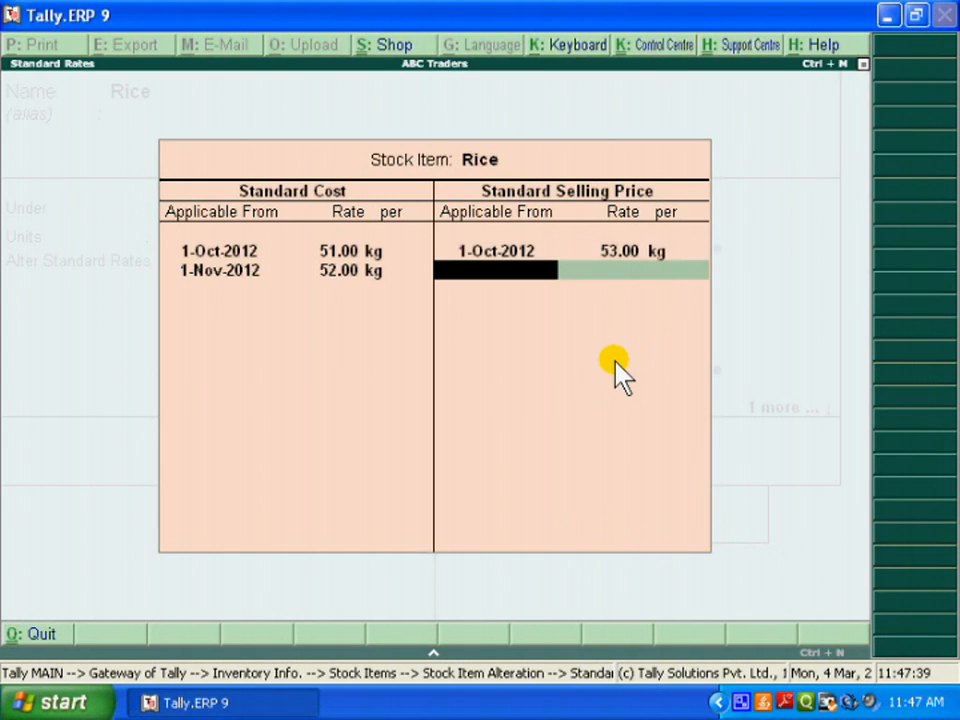
pyautogui.write('1 11')
pyautogui.press('Return')
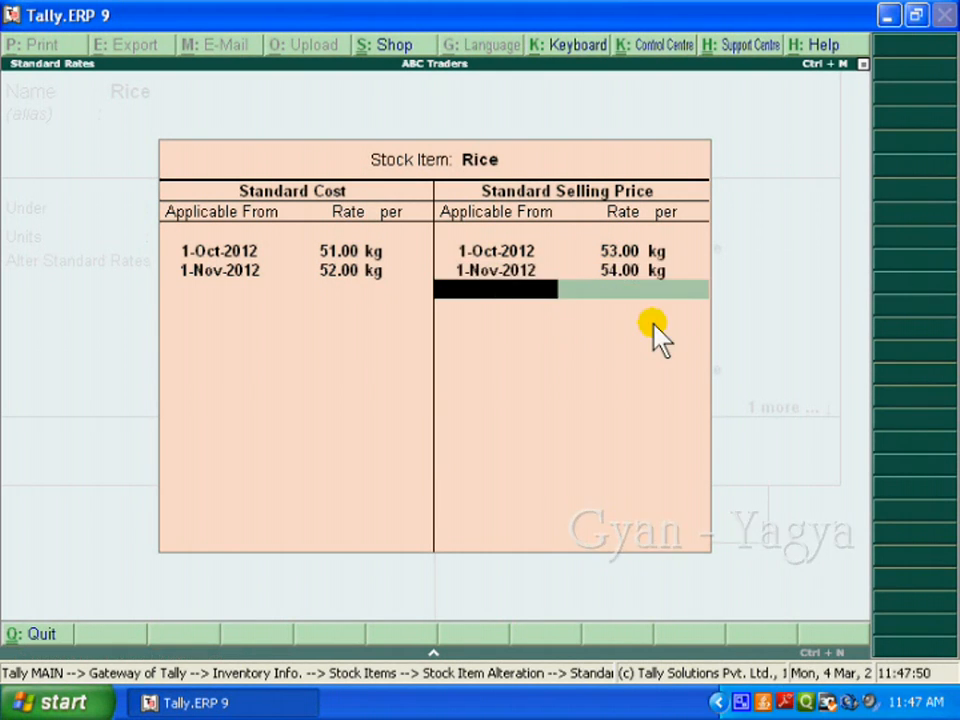
pyautogui.press('Return')
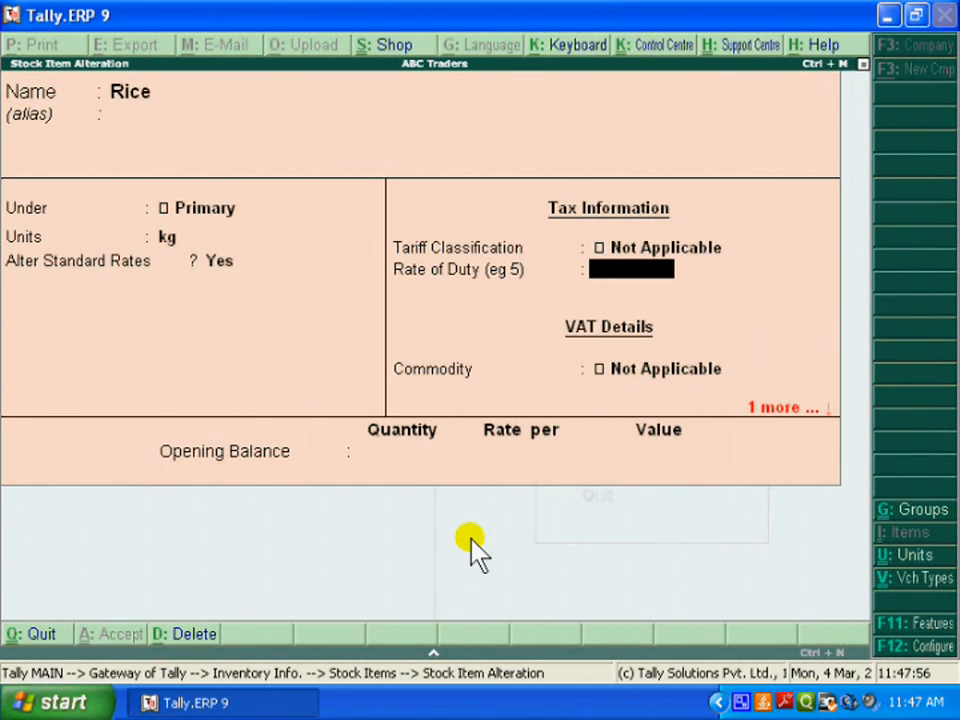
# Save the Rice stock item and return to the Gateway of Tally
pyautogui.hotkey('ctrl', 'a')
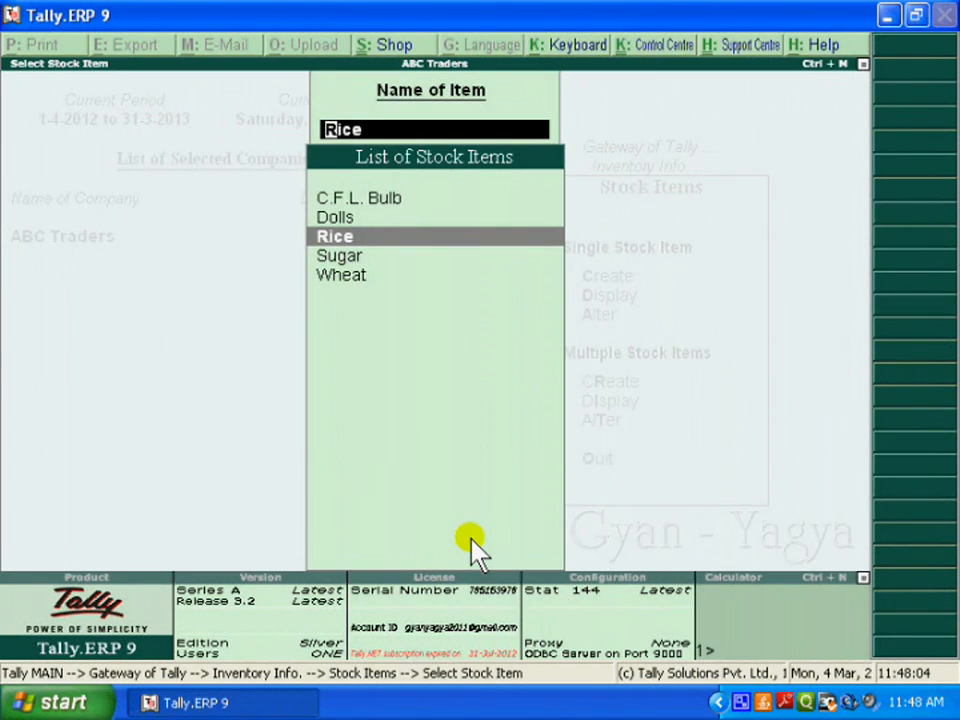
pyautogui.press('Escape')
pyautogui.press('Escape')
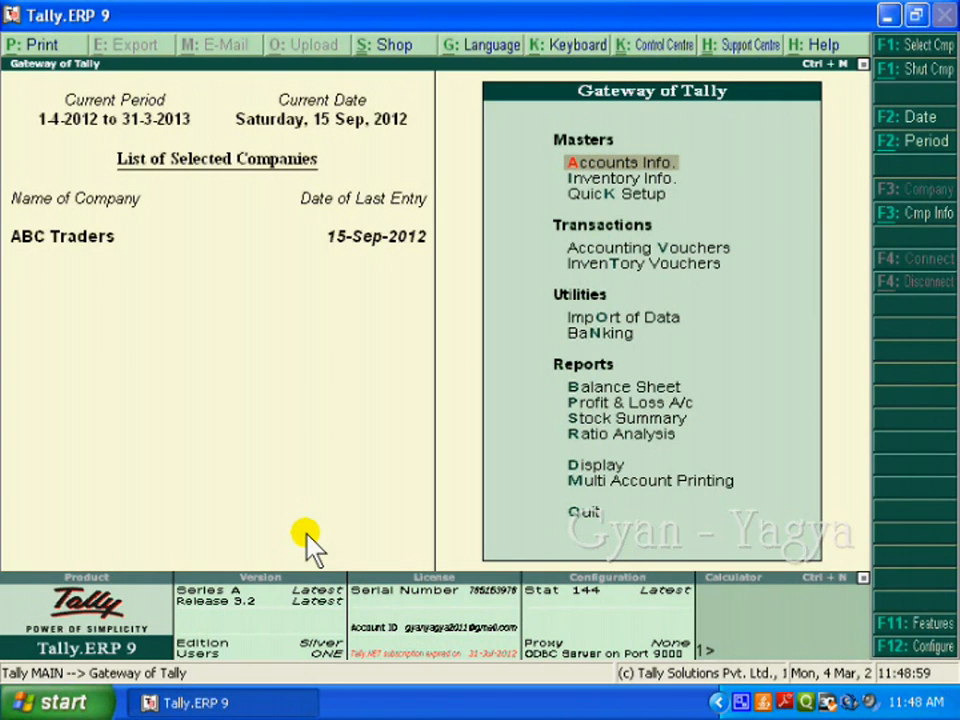
# Start a new purchase voucher in the accounting vouchers
pyautogui.press('Down')
pyautogui.press('Down')
pyautogui.press('Down')
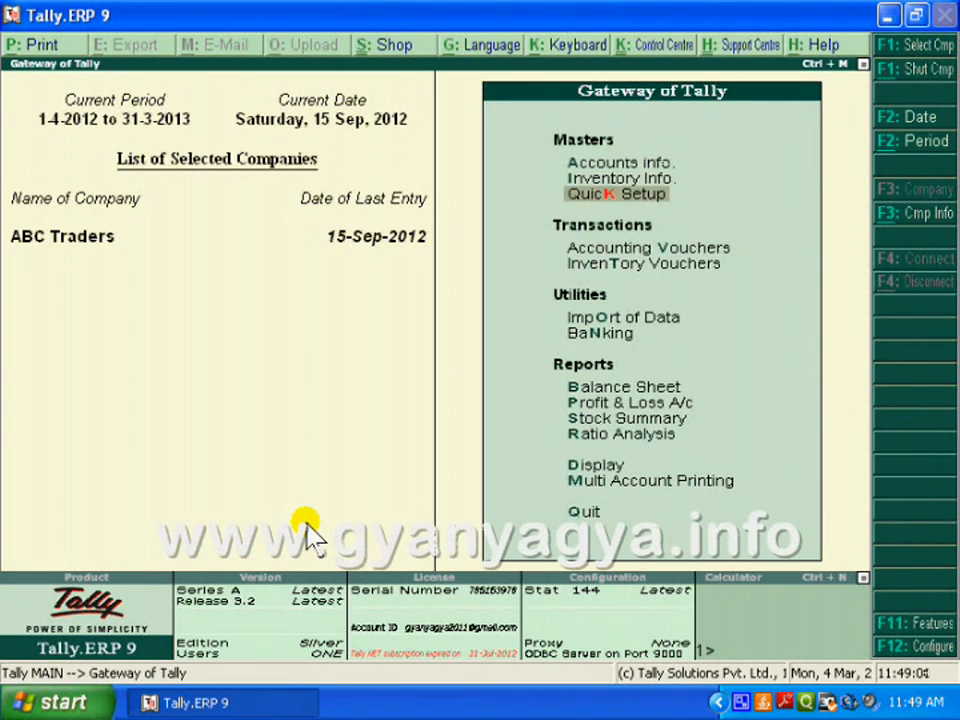
pyautogui.click(712, 252)
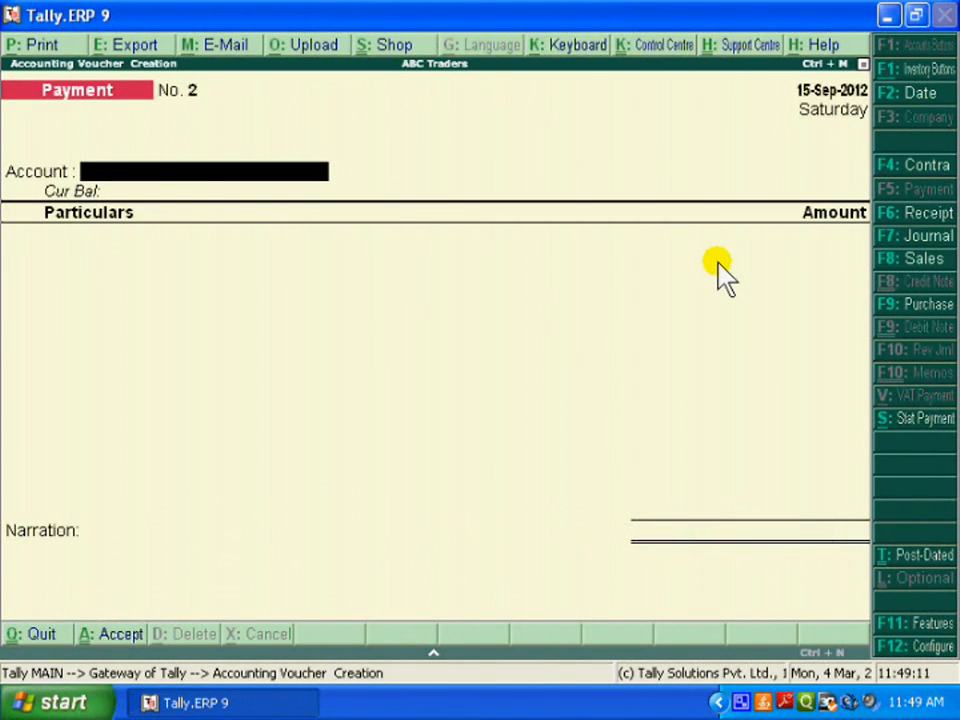
pyautogui.click(912, 306)
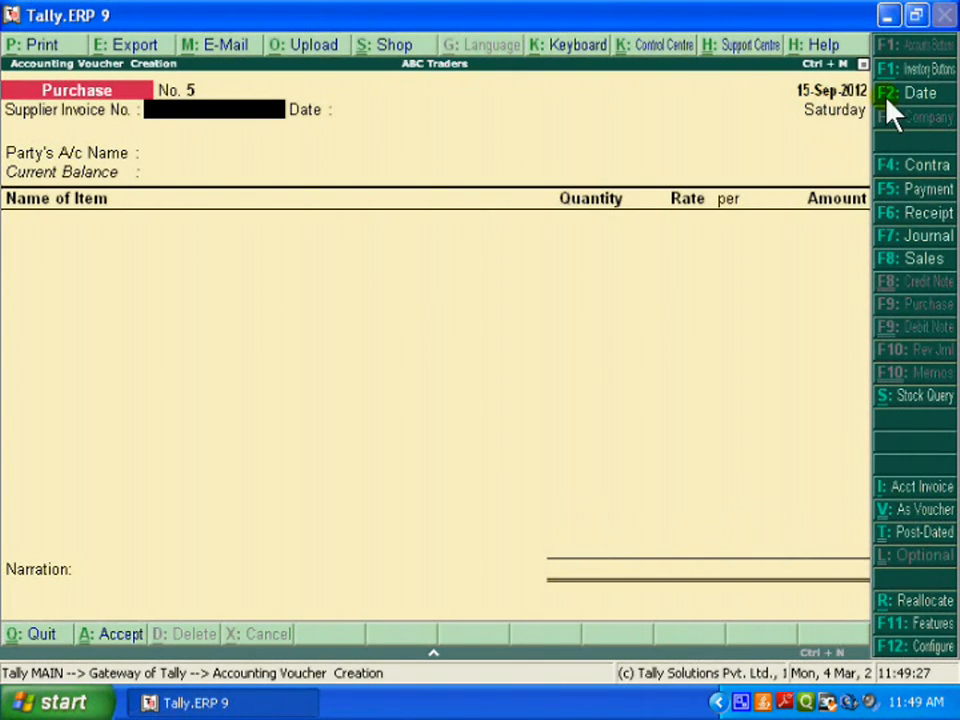
# Set the purchase voucher's date to 3-Oct-2012
pyautogui.press('F2')
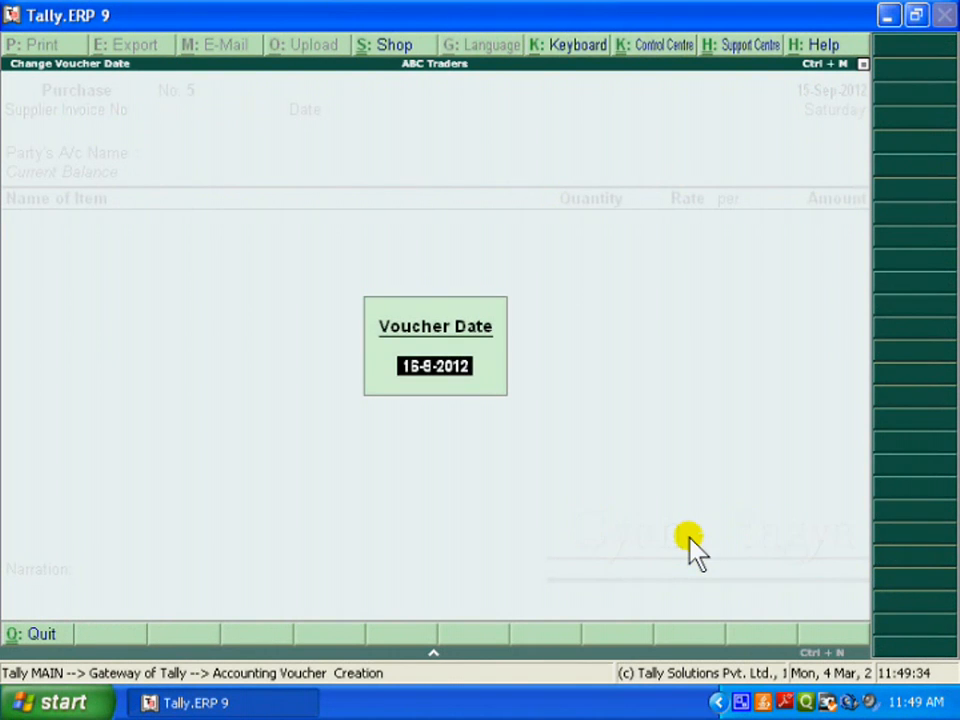
pyautogui.write('3-10')
pyautogui.press('Return')
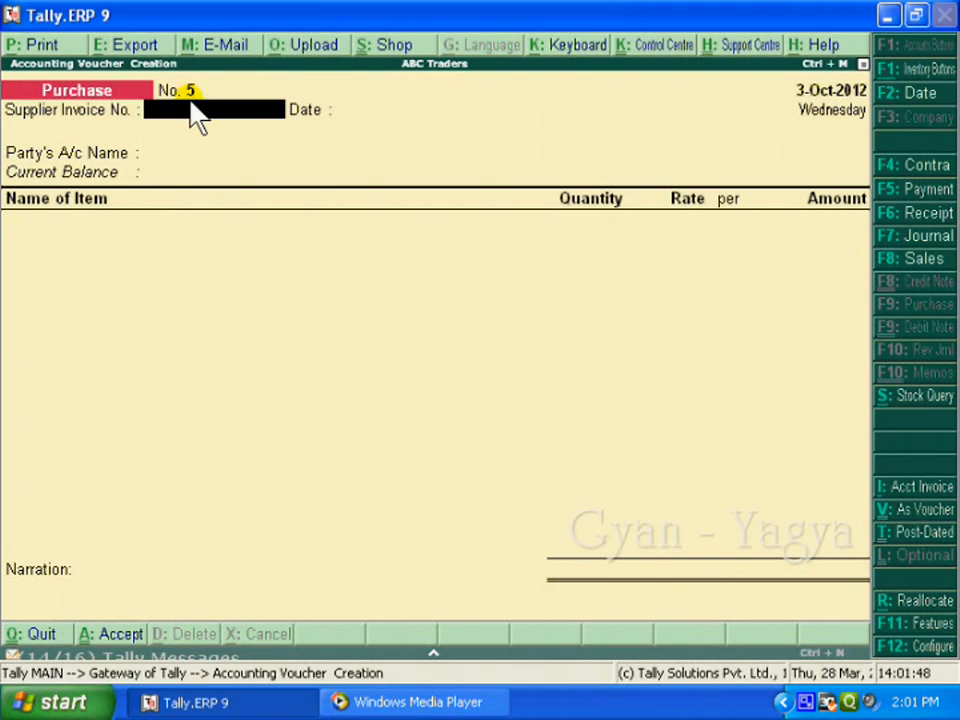
# Enter supplier invoice number 05 with the voucher's own date and choose Supplier A as the party account
pyautogui.write('05')
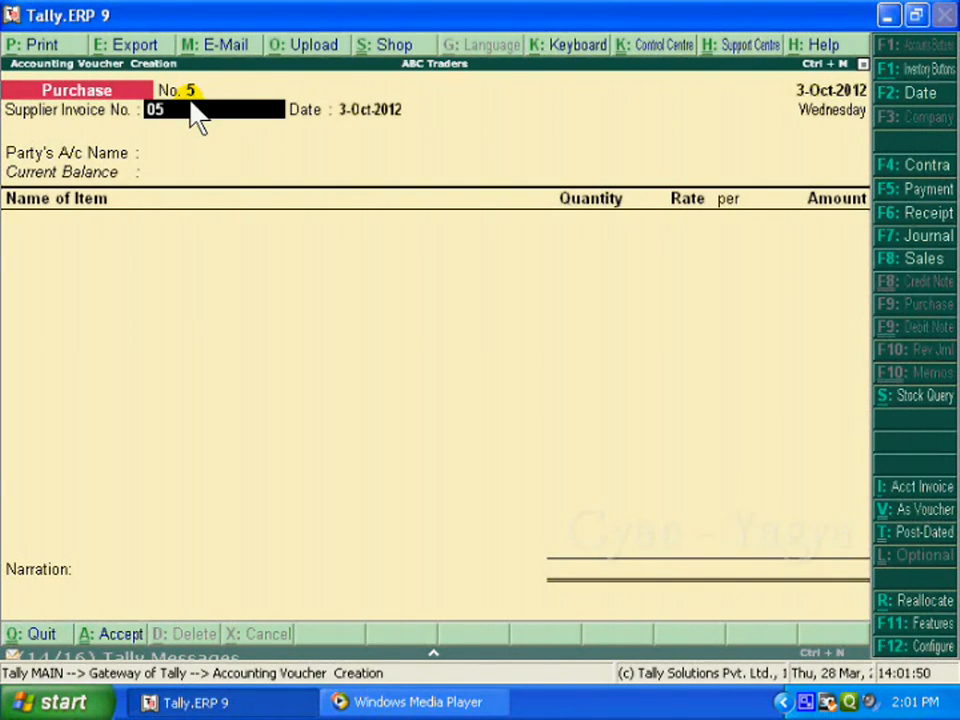
pyautogui.press('Return')
pyautogui.press('Return')
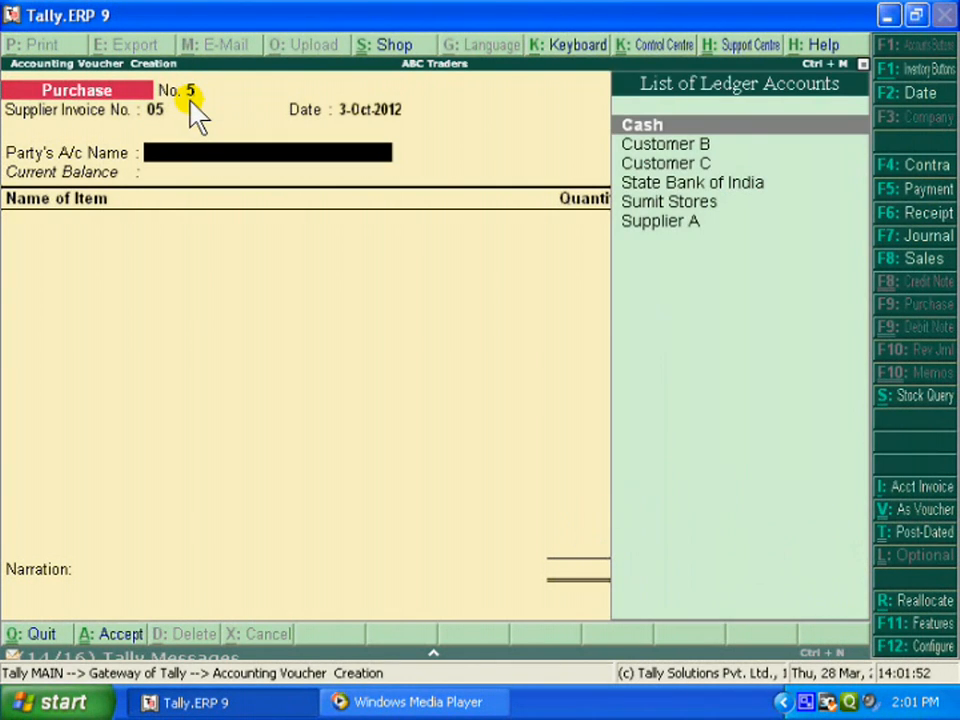
pyautogui.press('Down')
pyautogui.press('Down')
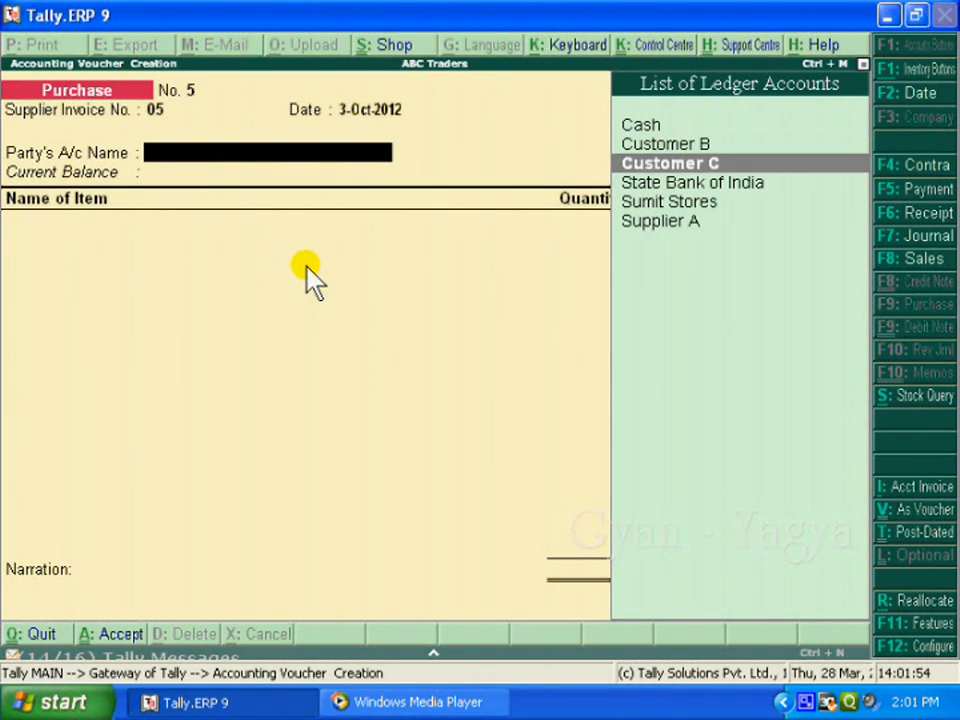
pyautogui.press('Down')
pyautogui.press('Down')
pyautogui.press('Down')
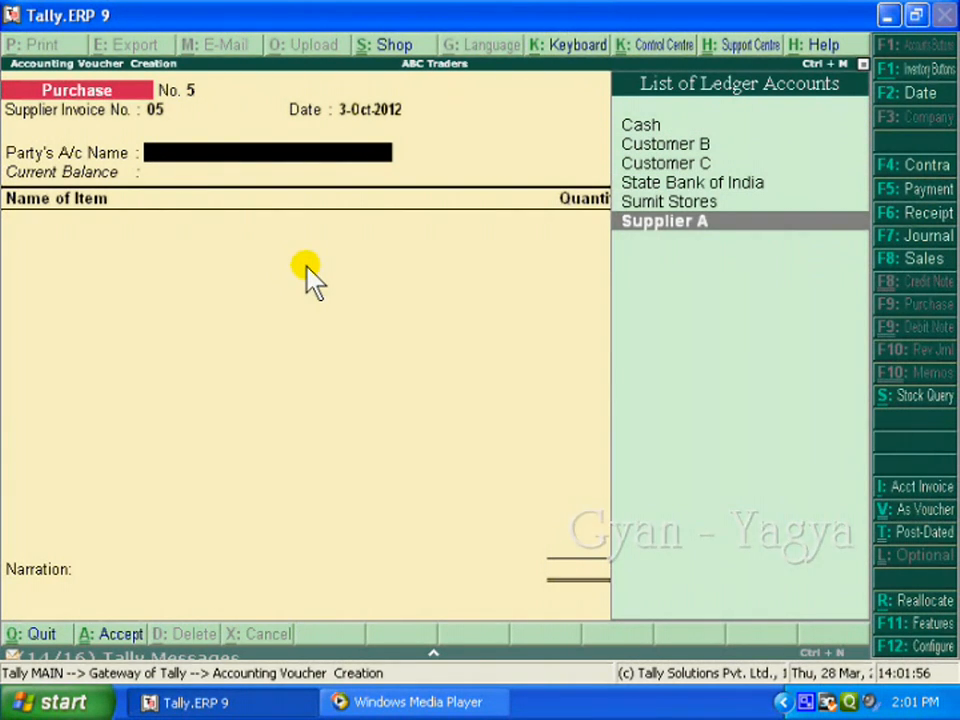
pyautogui.press('Return')
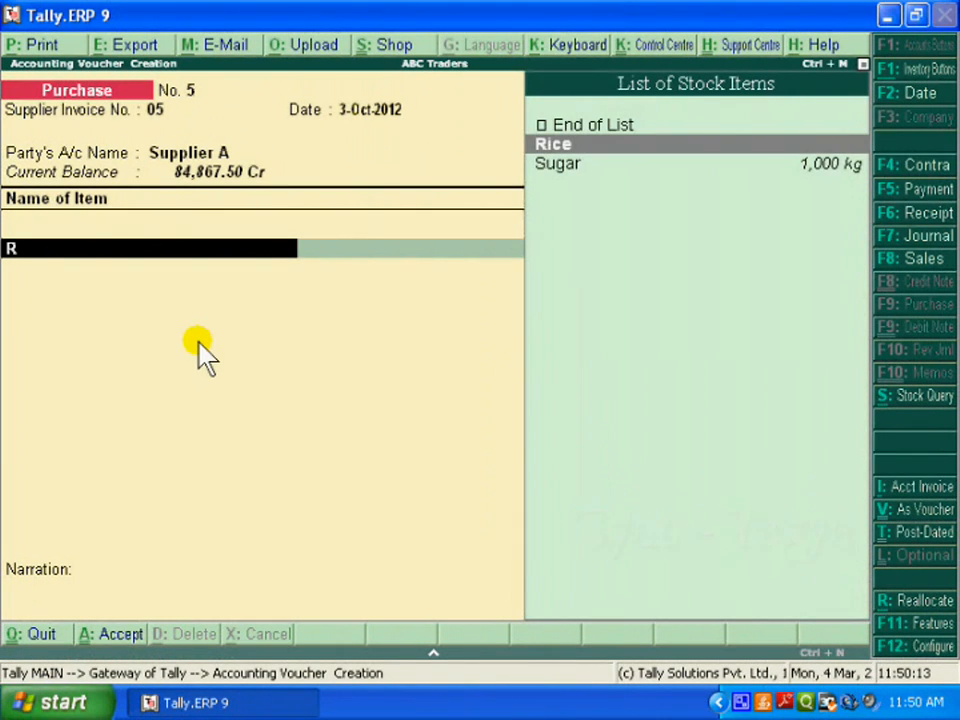
# Add 100 kg of Rice at its standard rate to the purchase voucher and save the voucher
pyautogui.write('R')
pyautogui.press('Return')
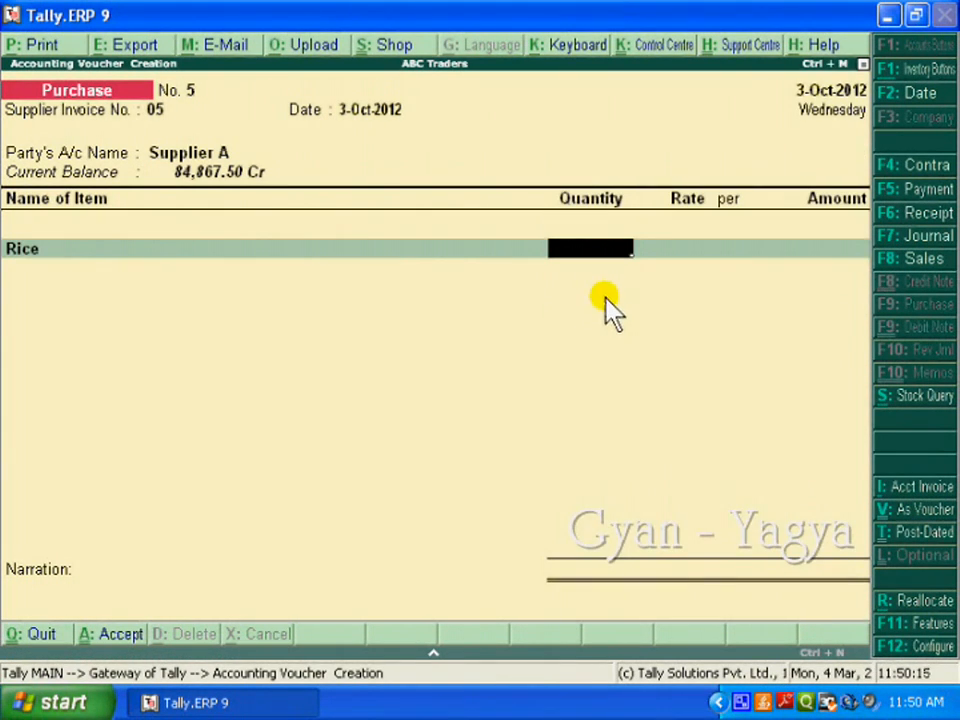
pyautogui.write('100')
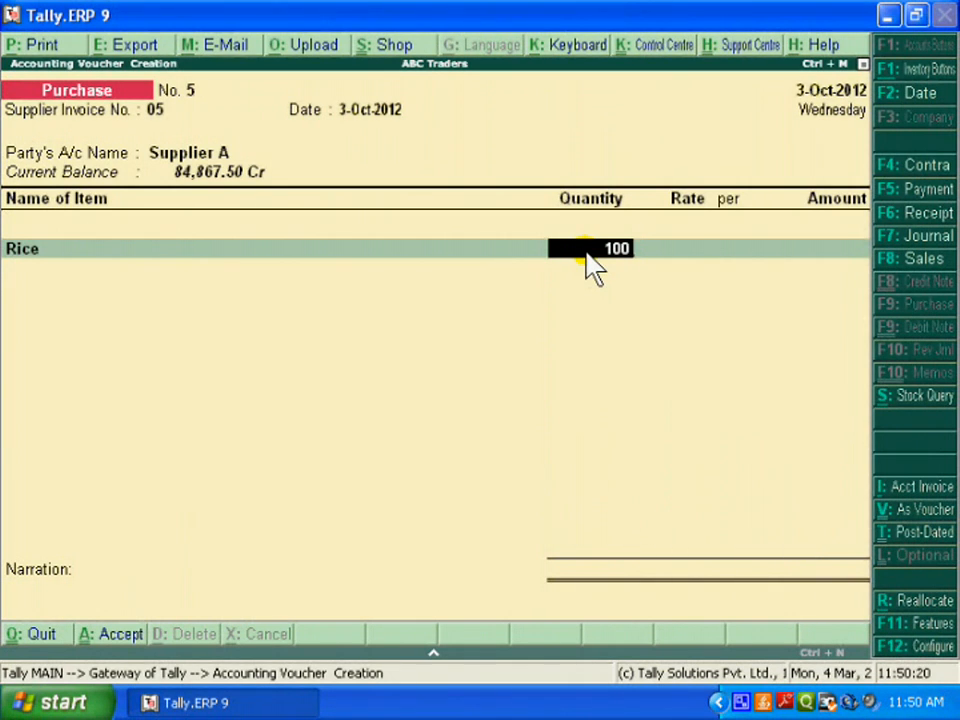
pyautogui.press('Return')
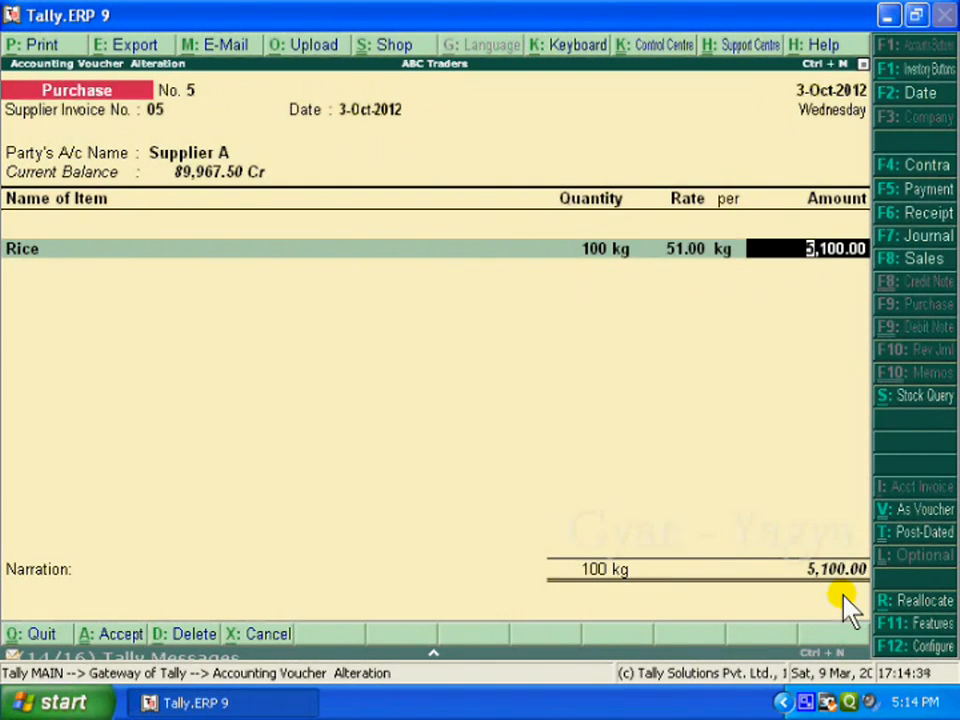
pyautogui.press('Return')
pyautogui.hotkey('ctrl', 'a')
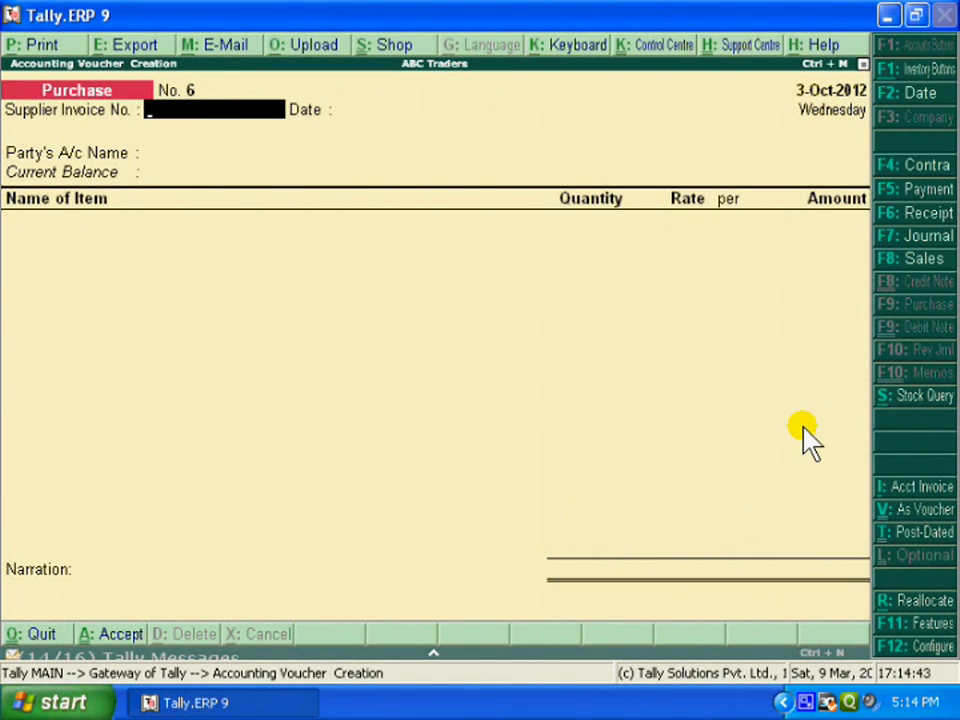
# Set the new purchase voucher's date to 3-Nov-2012
pyautogui.press('F2')
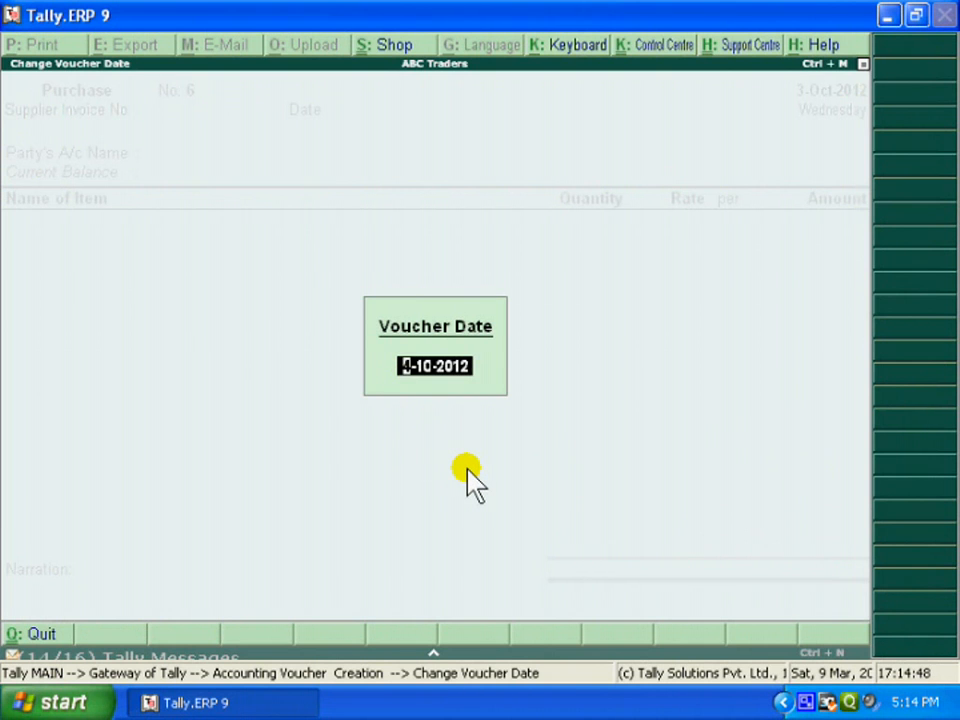
pyautogui.write('3')
pyautogui.press('Return')
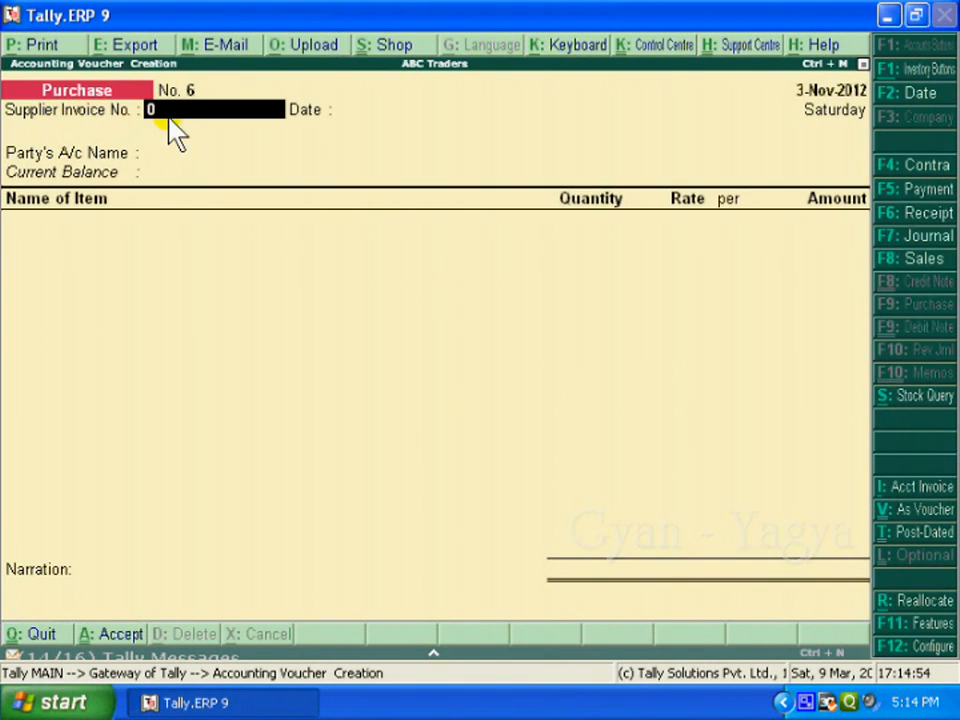
# Enter supplier invoice number 06 and choose Supplier A as the party account of the November purchase
pyautogui.write('06')
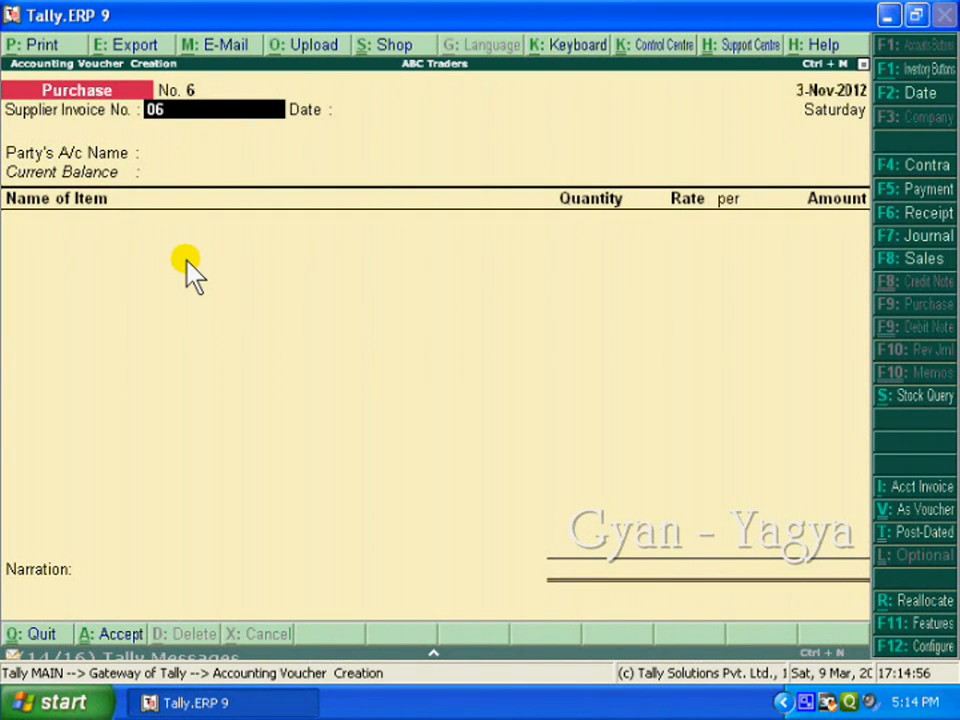
pyautogui.press('Return')
pyautogui.press('Return')
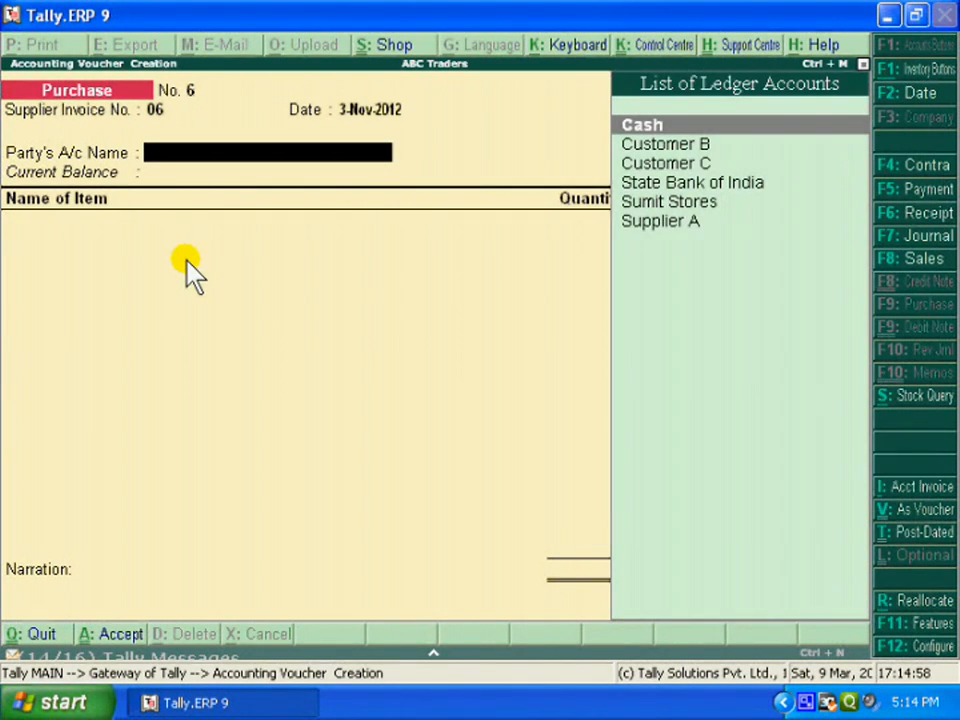
pyautogui.press('Down')
pyautogui.press('Down')
pyautogui.press('Down')
pyautogui.press('Down')
pyautogui.press('Down')
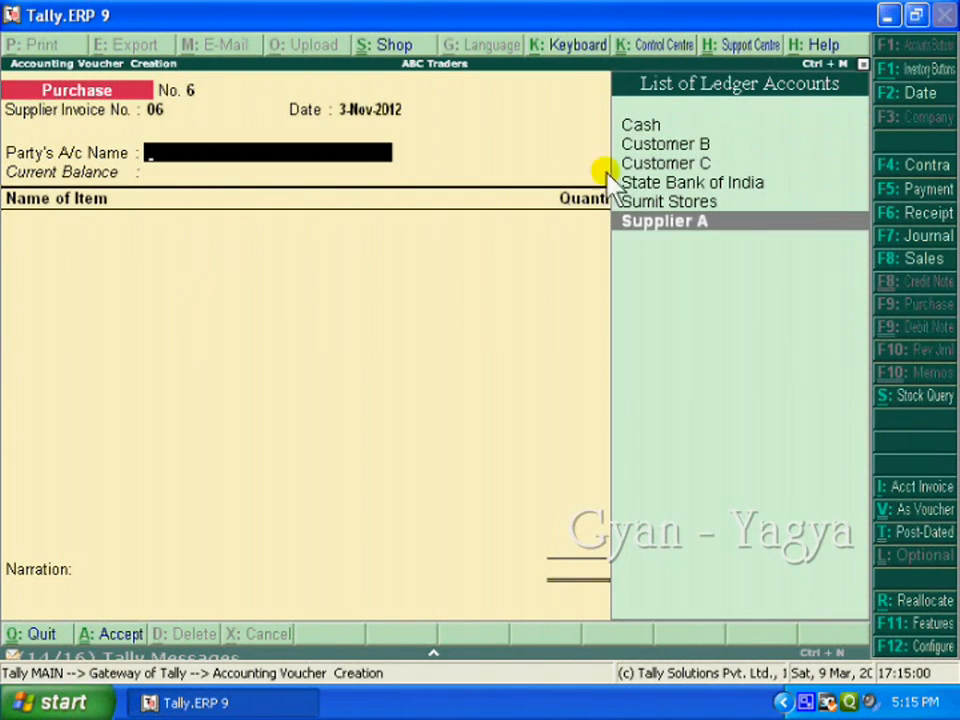
pyautogui.click(695, 222)
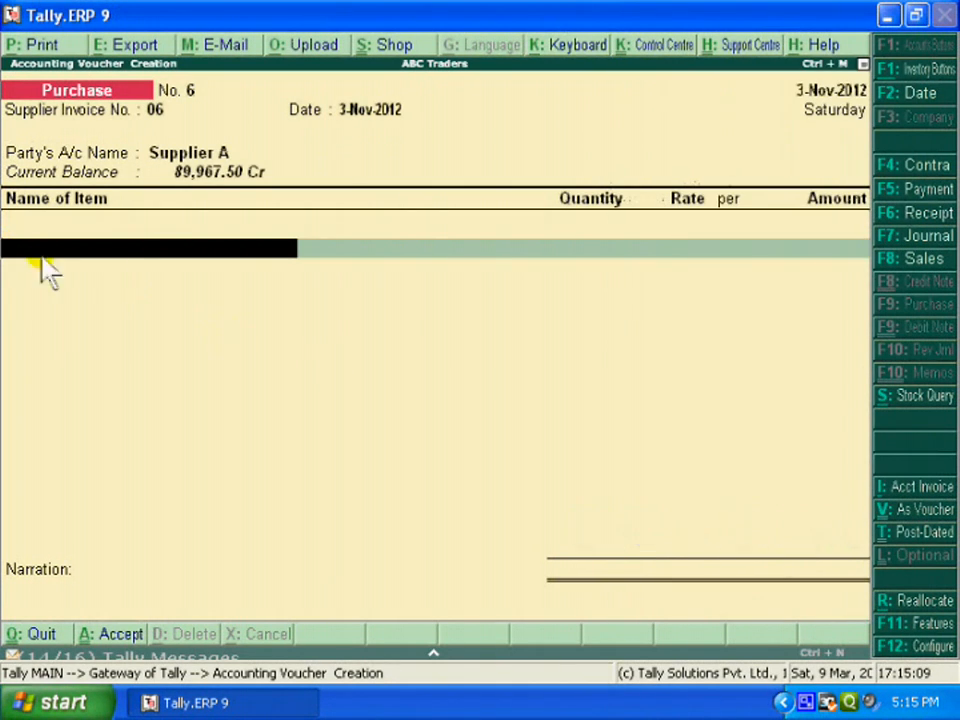
# Add 100 kg of Rice at its standard rate to the November purchase voucher and save it
pyautogui.write('R')
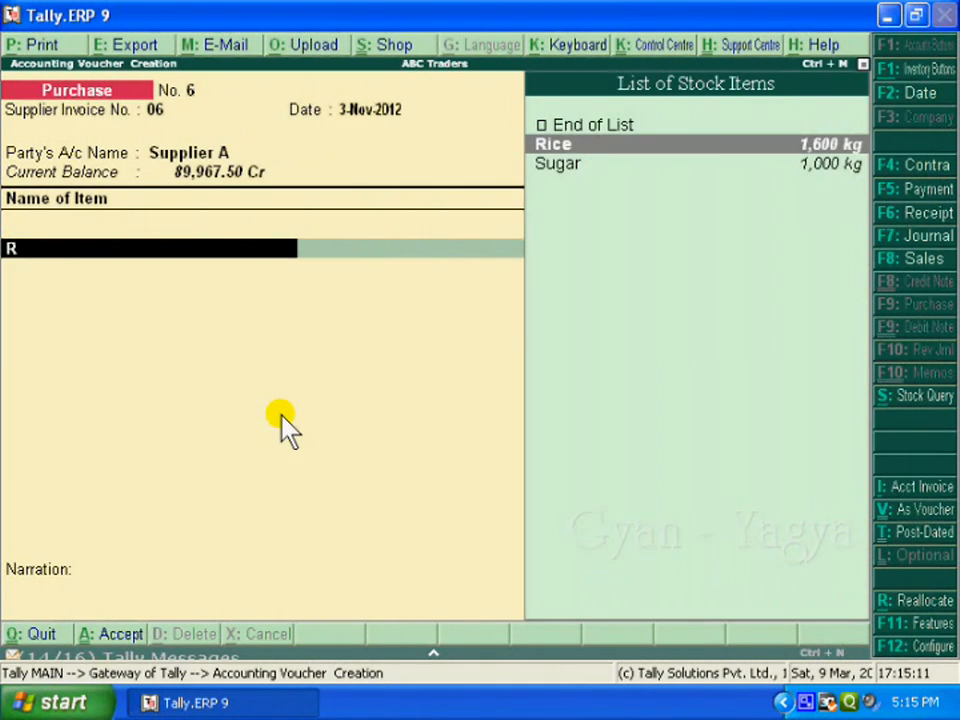
pyautogui.press('Return')
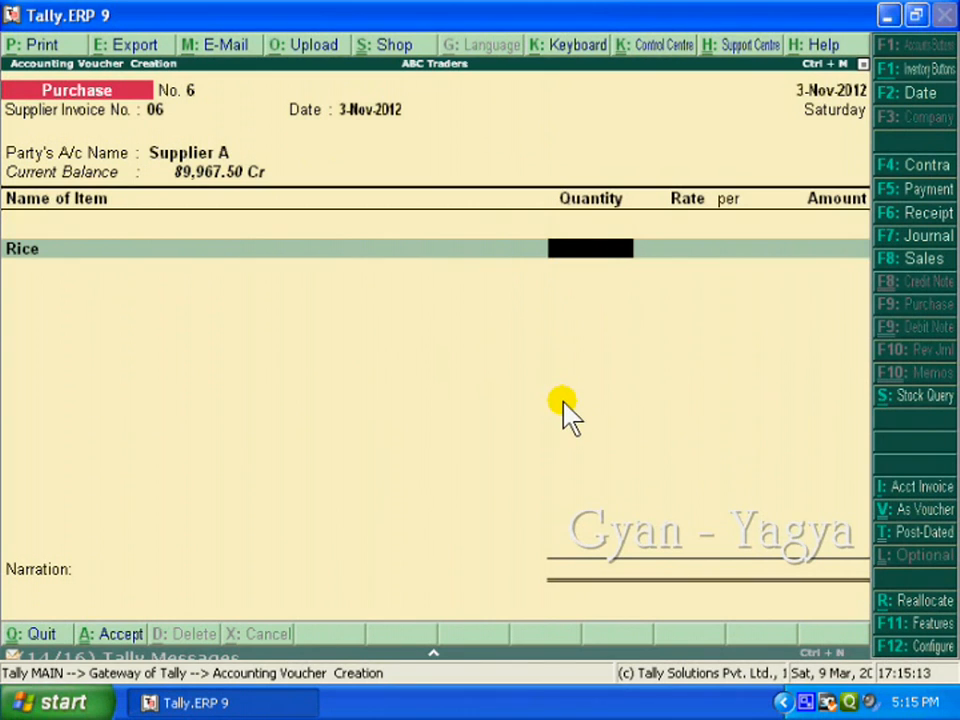
pyautogui.write('100')
pyautogui.press('Return')
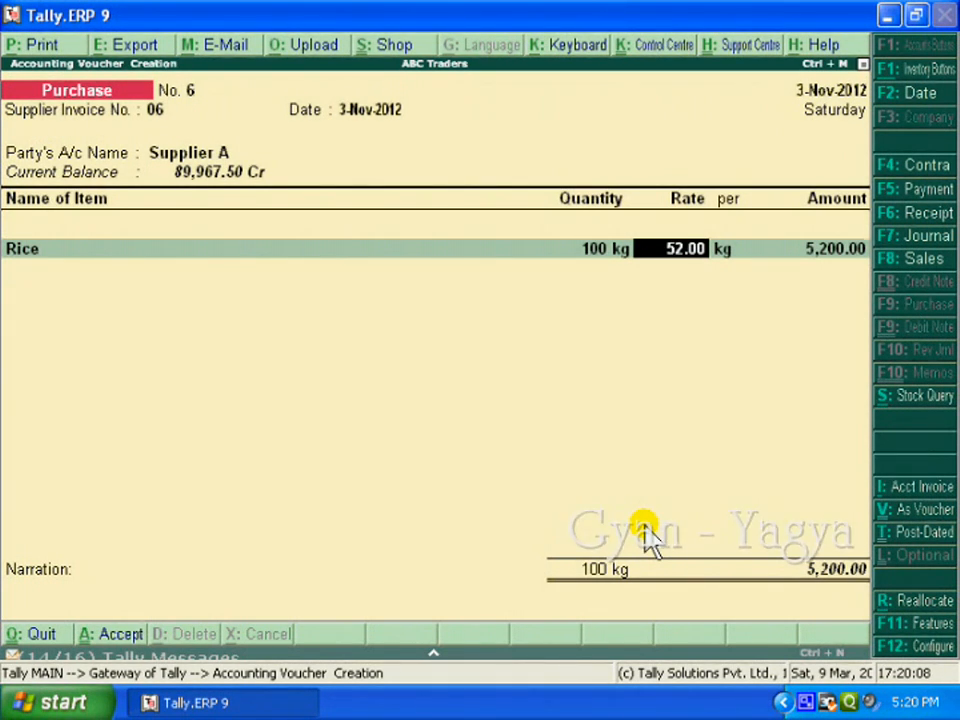
pyautogui.hotkey('ctrl', 'a')
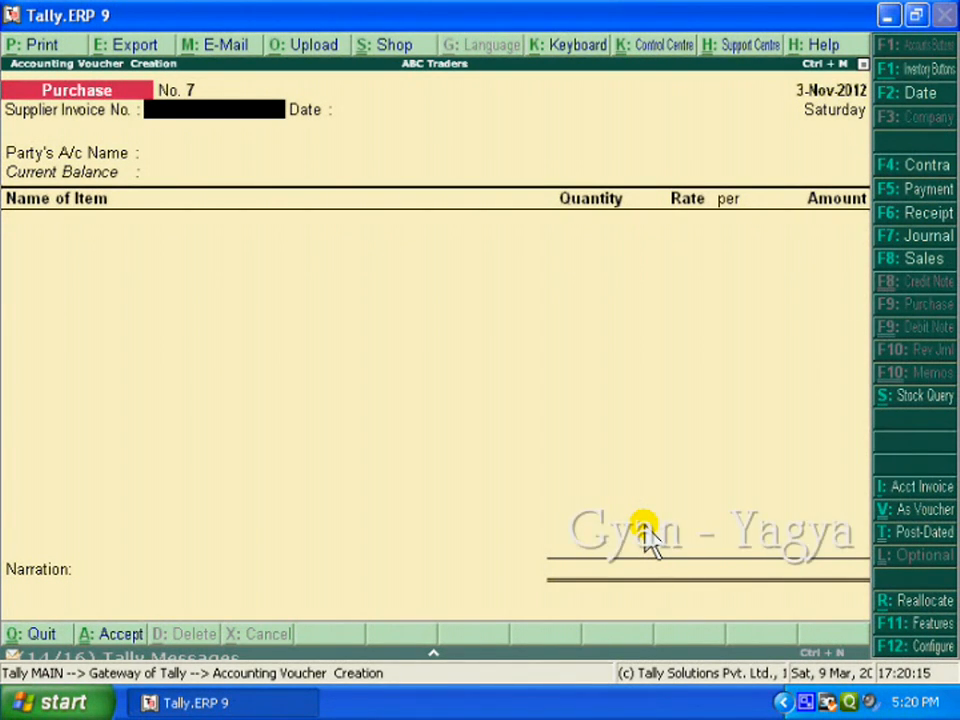
# Start a sales voucher dated 4-Oct-2012 with no reference and Customer B as the party account
pyautogui.click(913, 263)
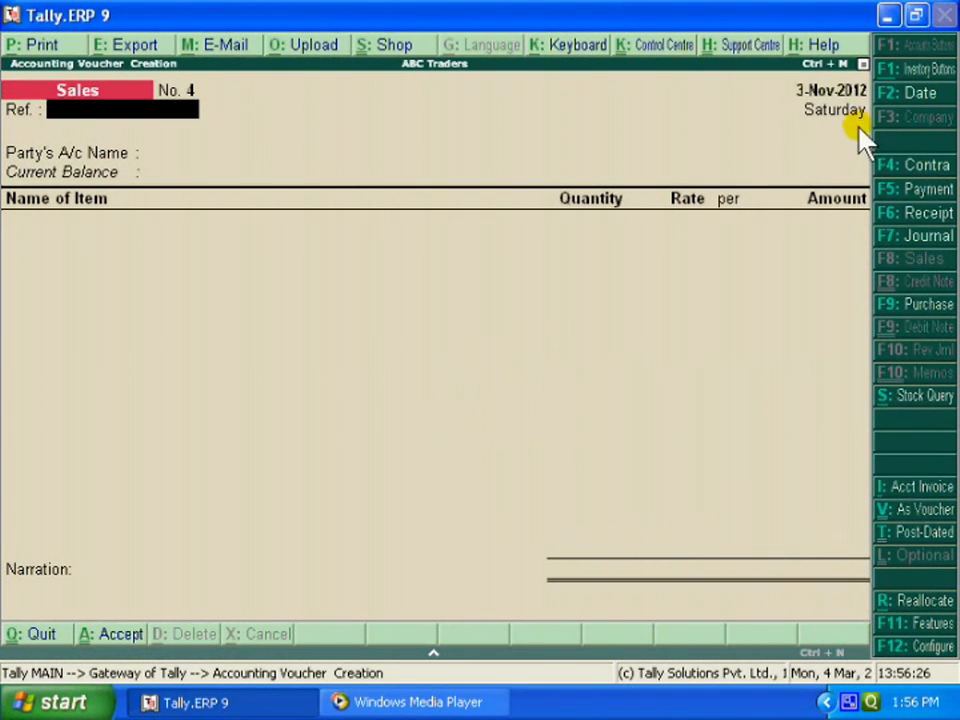
pyautogui.click(938, 97)
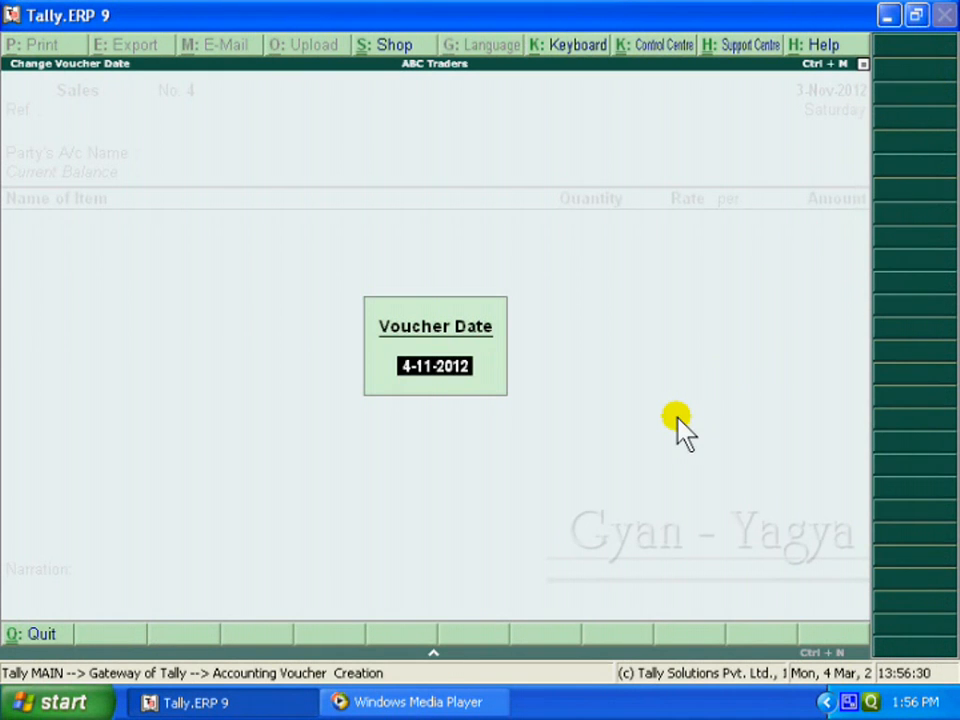
pyautogui.write('4 10')
pyautogui.press('Return')
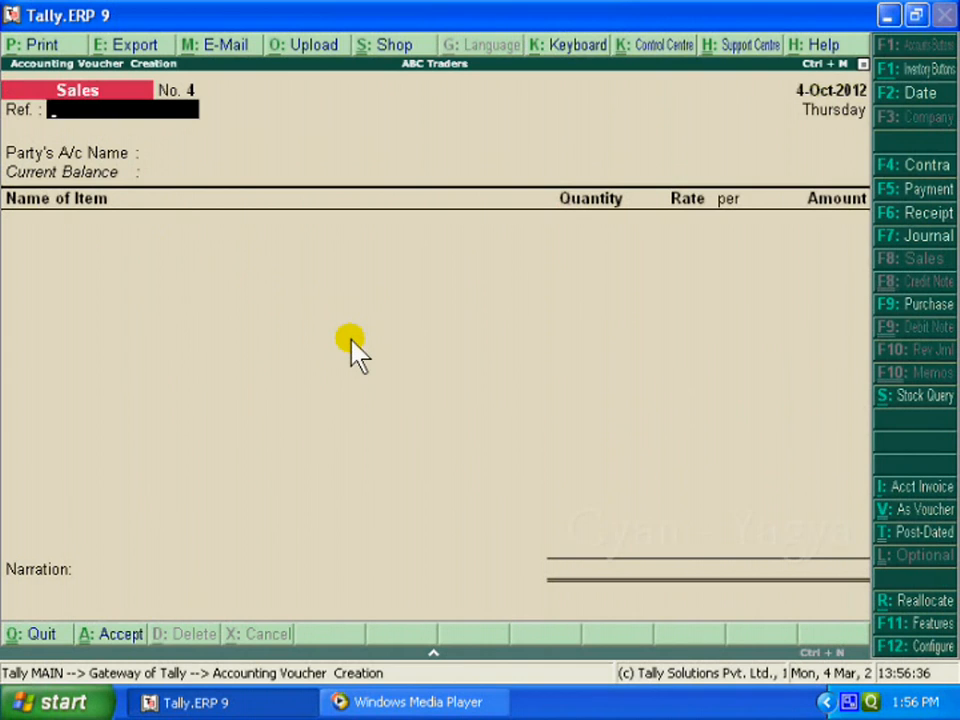
pyautogui.press('Return')
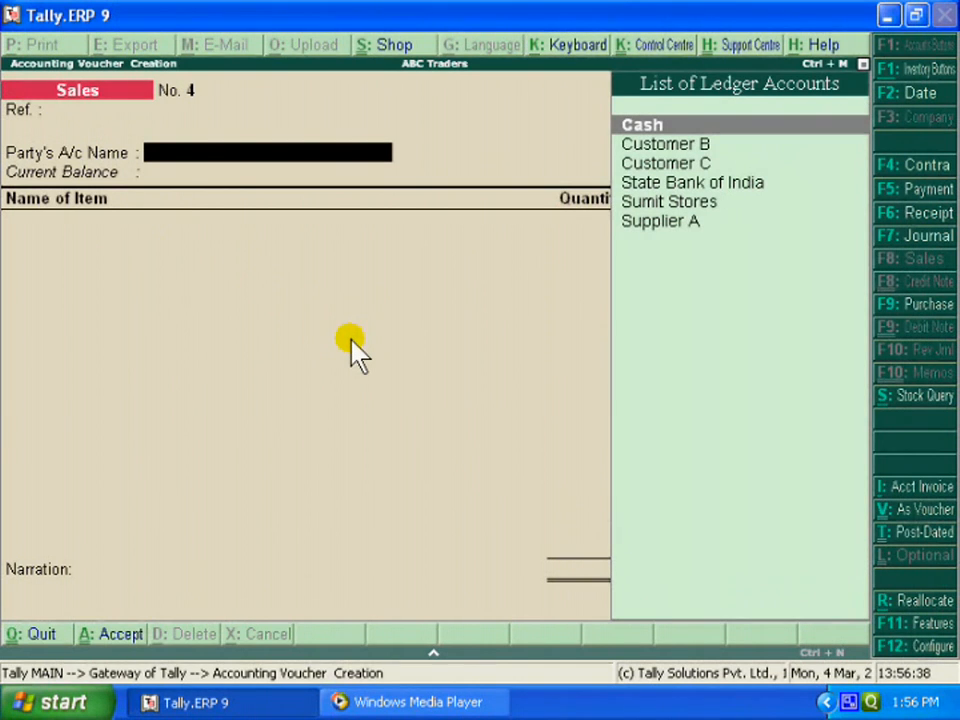
pyautogui.press('Down')
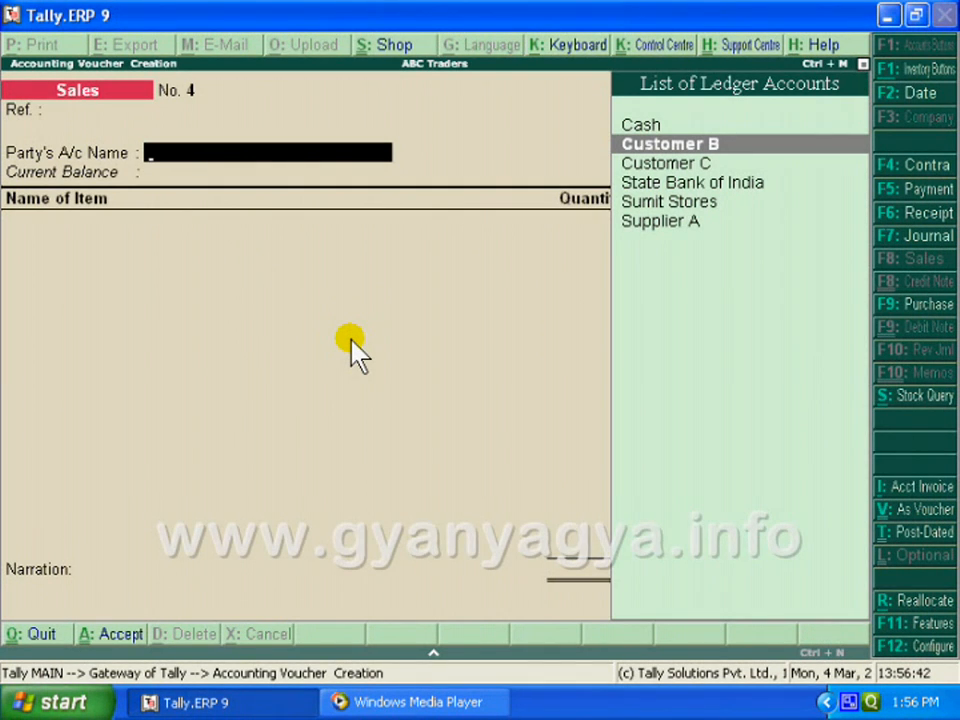
pyautogui.press('Return')
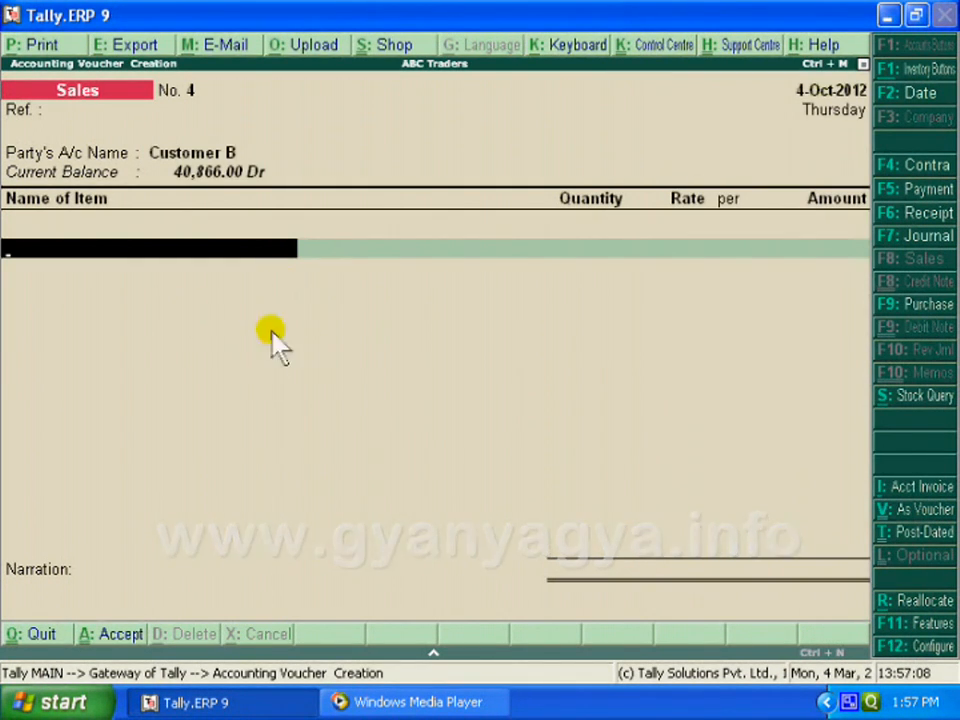
# Enter 100 kg of Rice in the sales voucher to check its standard selling rate, and quit without saving
pyautogui.write('R')
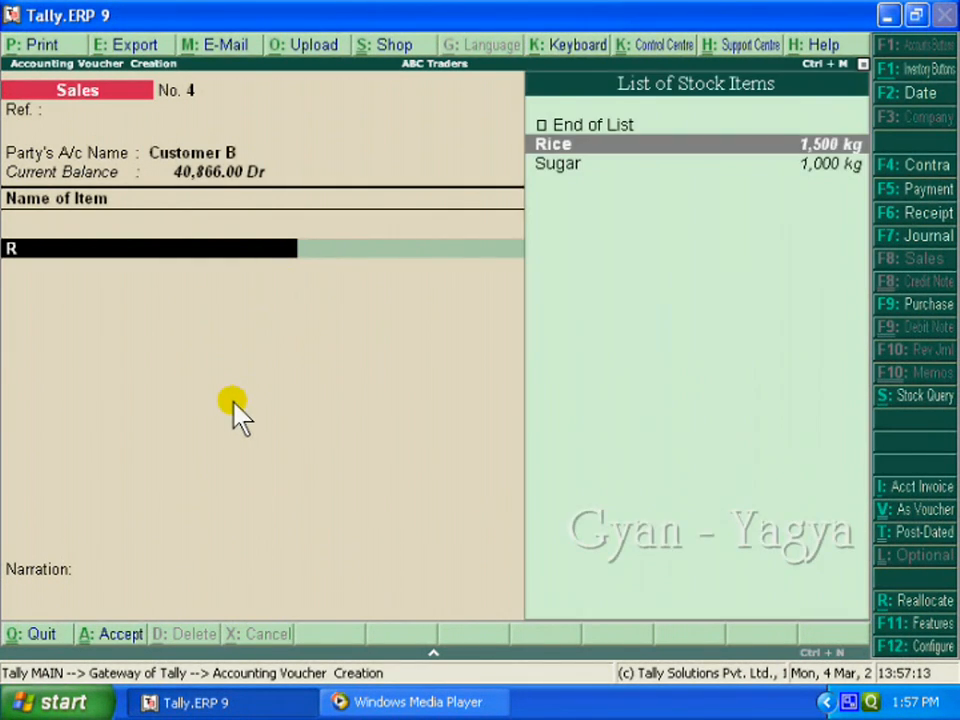
pyautogui.press('Return')
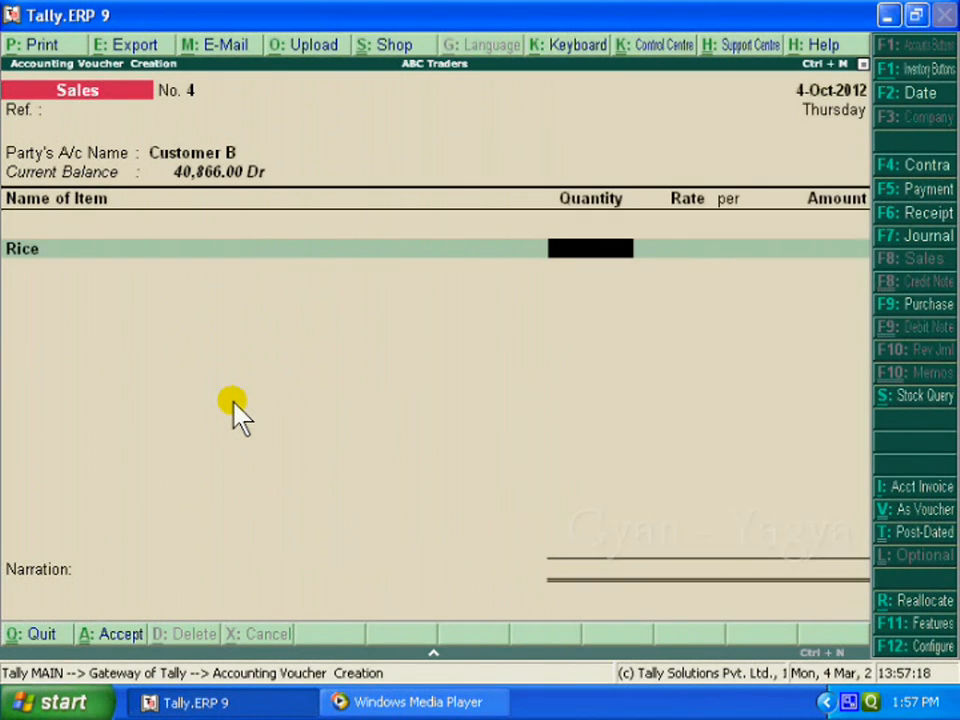
pyautogui.write('10')
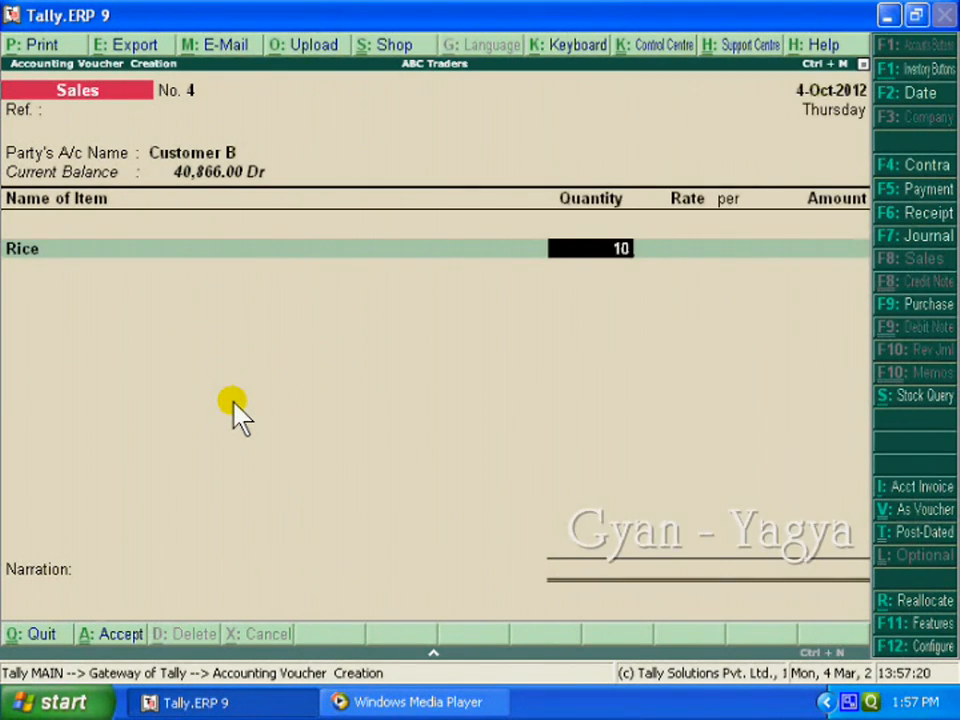
pyautogui.write('0')
pyautogui.press('Return')
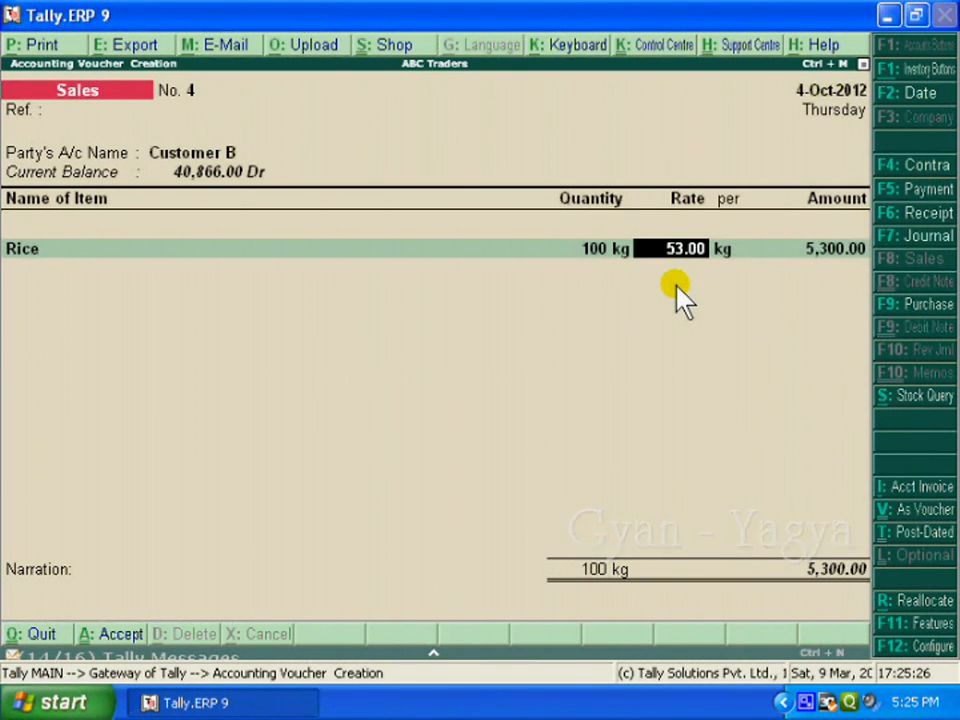
pyautogui.press('Escape')
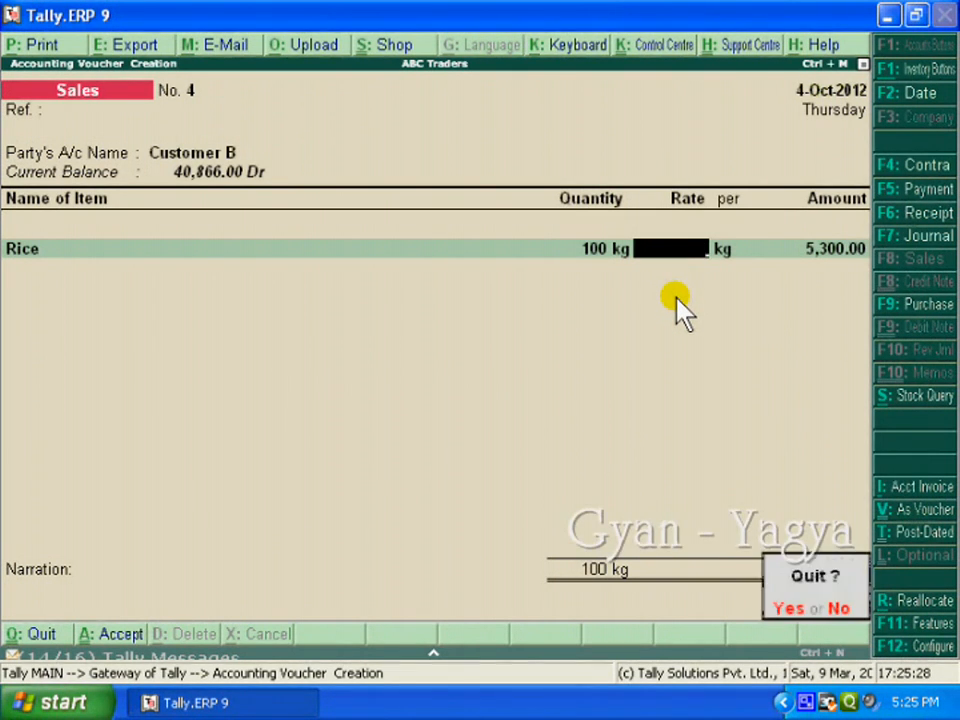
pyautogui.press('y')
# Open the Rice stock item for alteration from the inventory masters
pyautogui.press('Down')
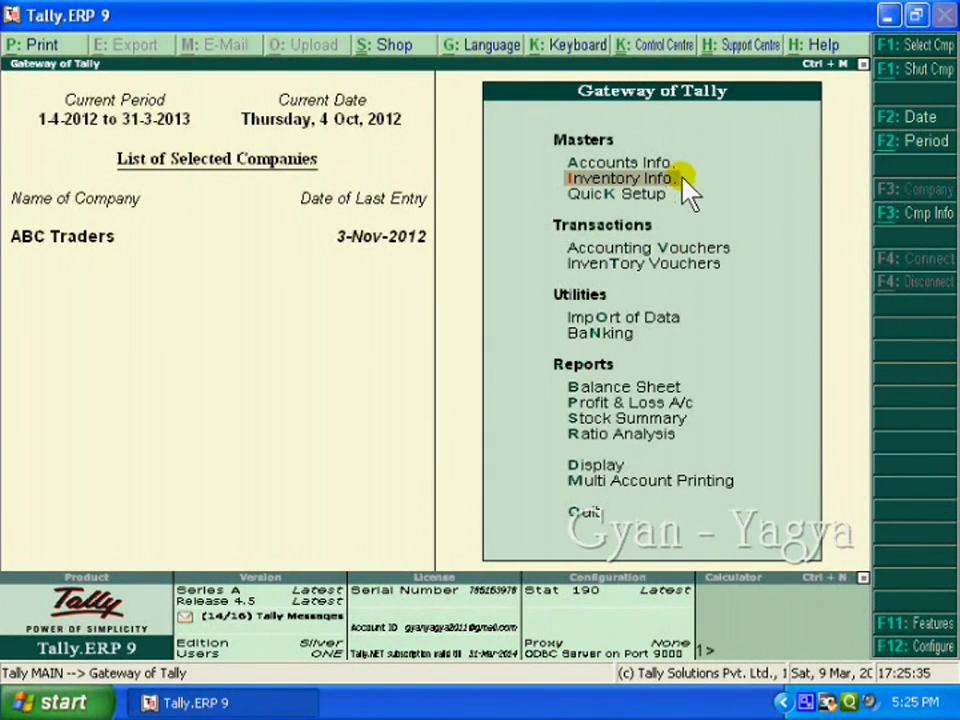
pyautogui.press('Return')
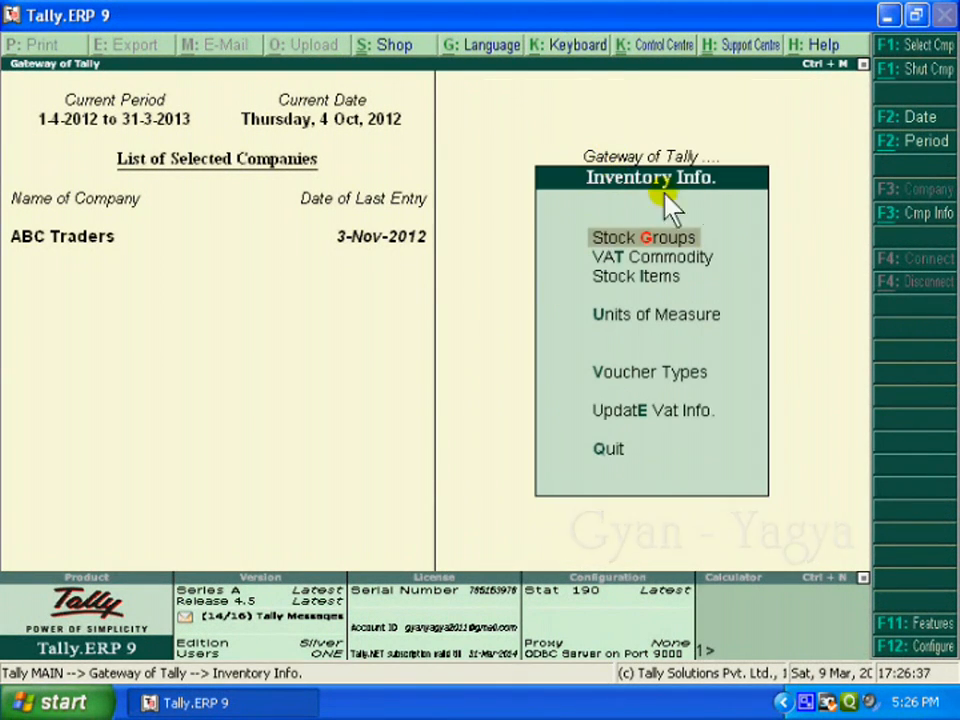
pyautogui.click(624, 284)
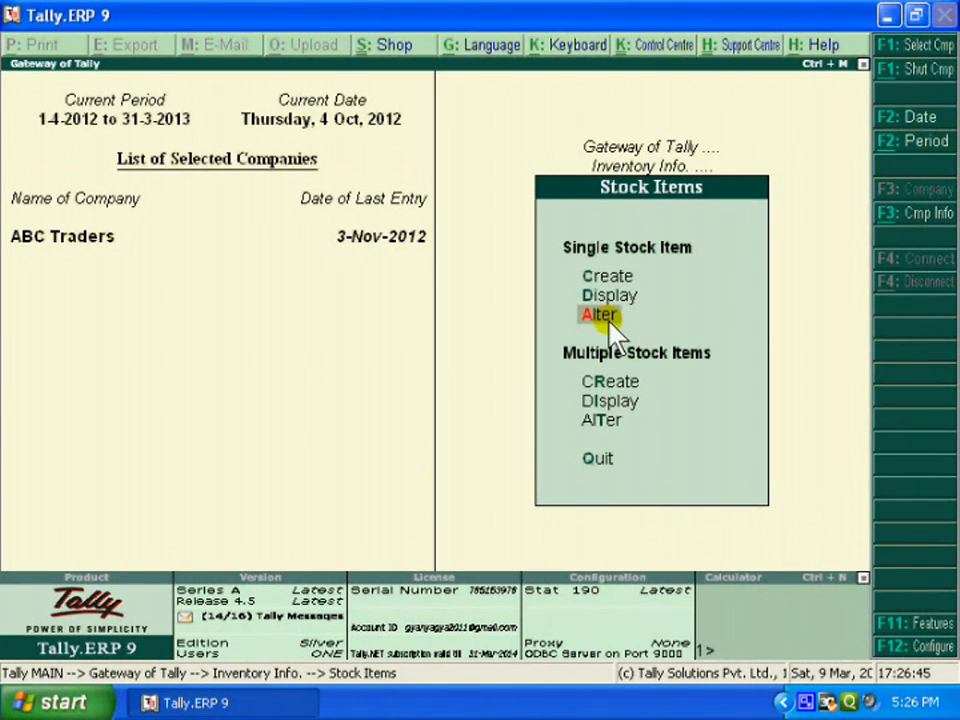
pyautogui.click(600, 315)
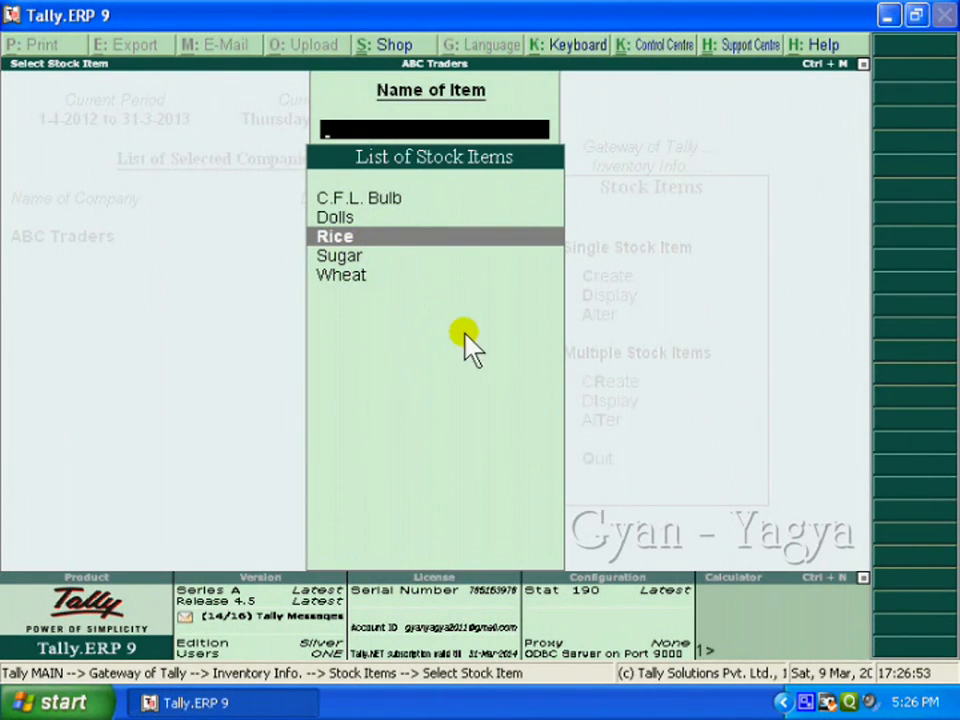
pyautogui.press('Return')
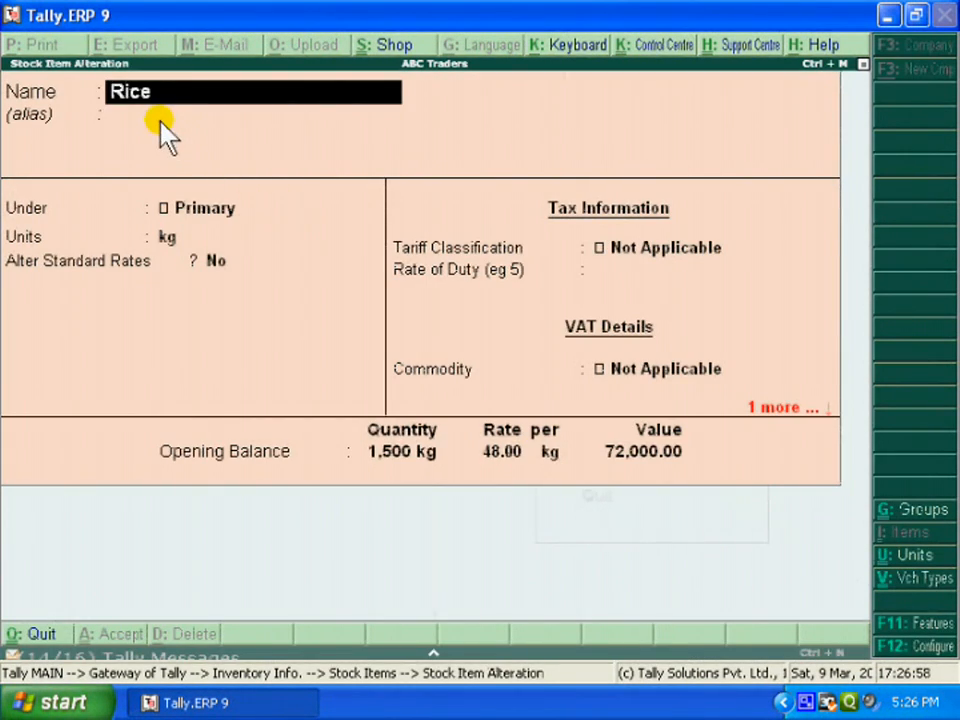
# Open the standard rates of the Rice item to review its dated cost and selling prices, and quit without saving
pyautogui.press('Return')
pyautogui.press('Return')
pyautogui.press('Return')
pyautogui.press('Return')
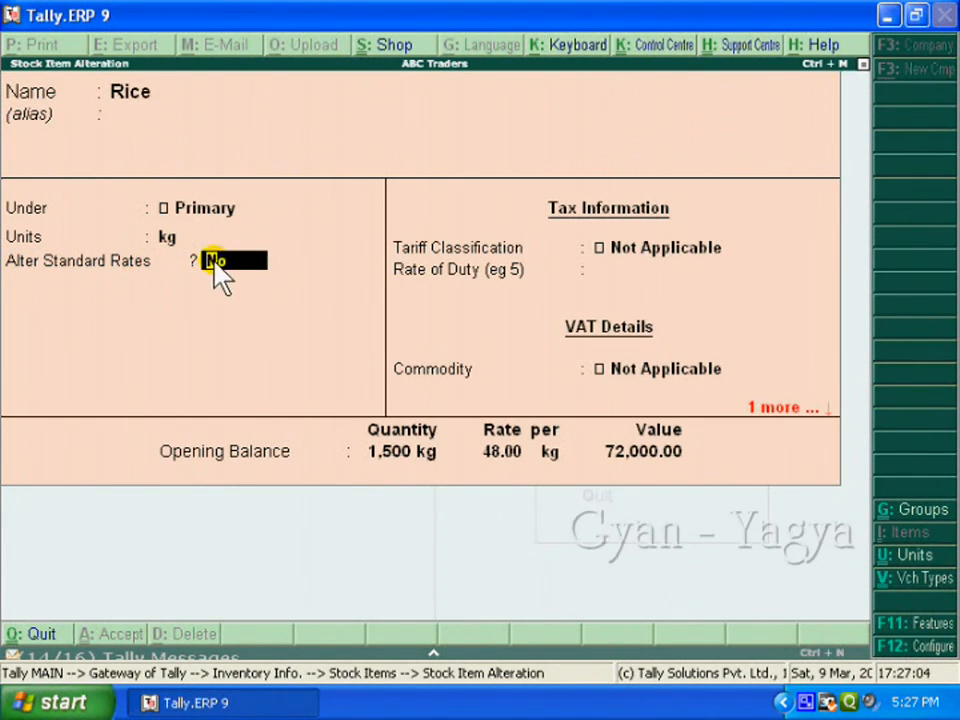
pyautogui.press('y')
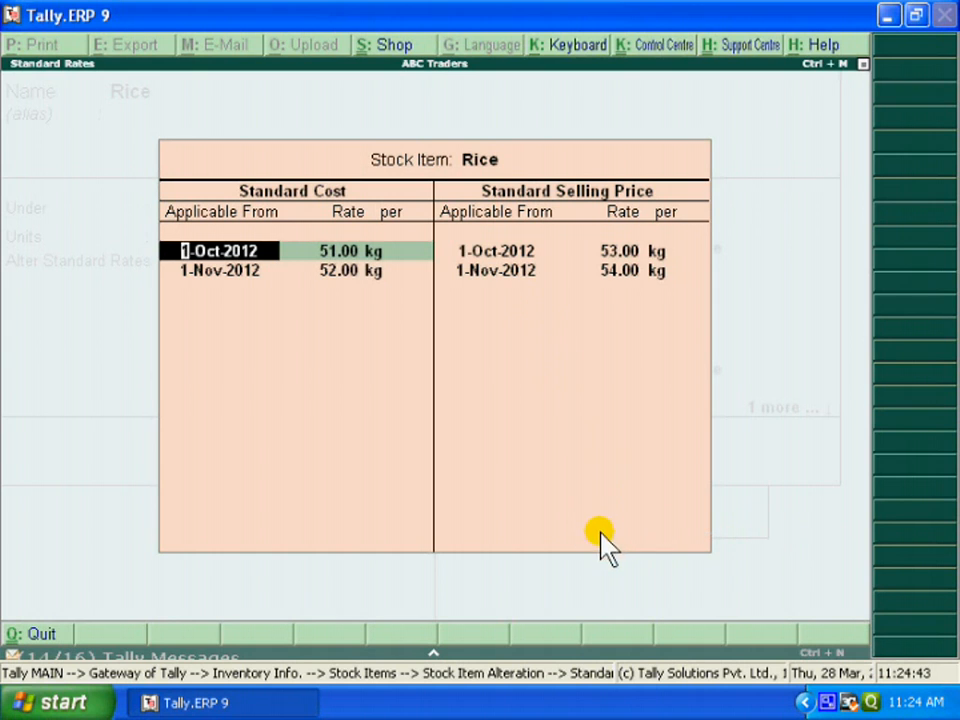
pyautogui.press('Escape')
pyautogui.press('Escape')
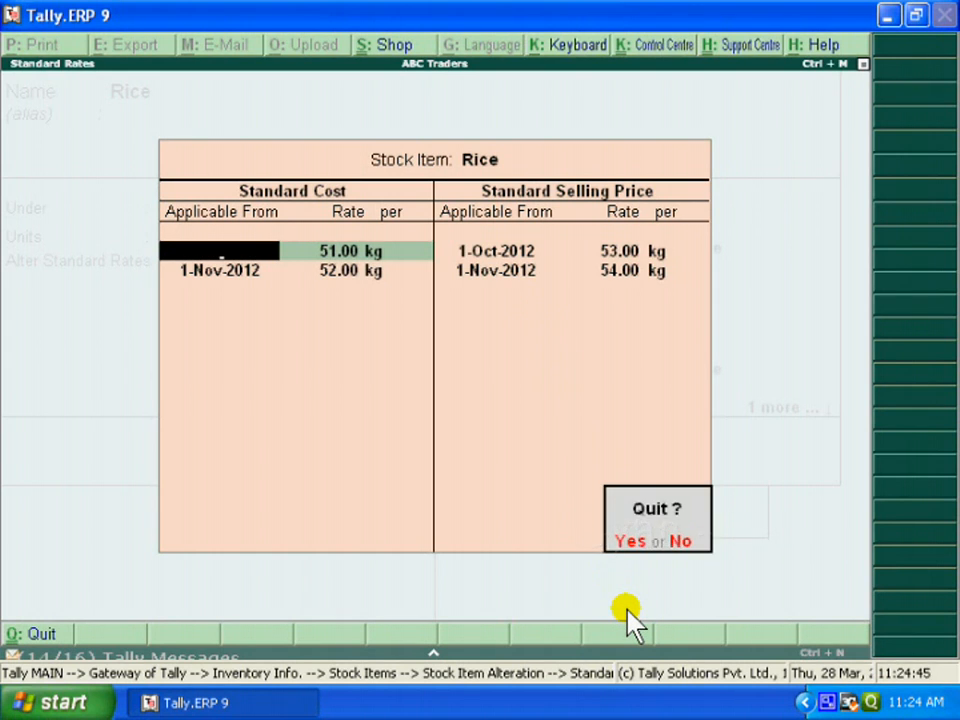
pyautogui.press('y')
pyautogui.press('Escape')
pyautogui.press('y')
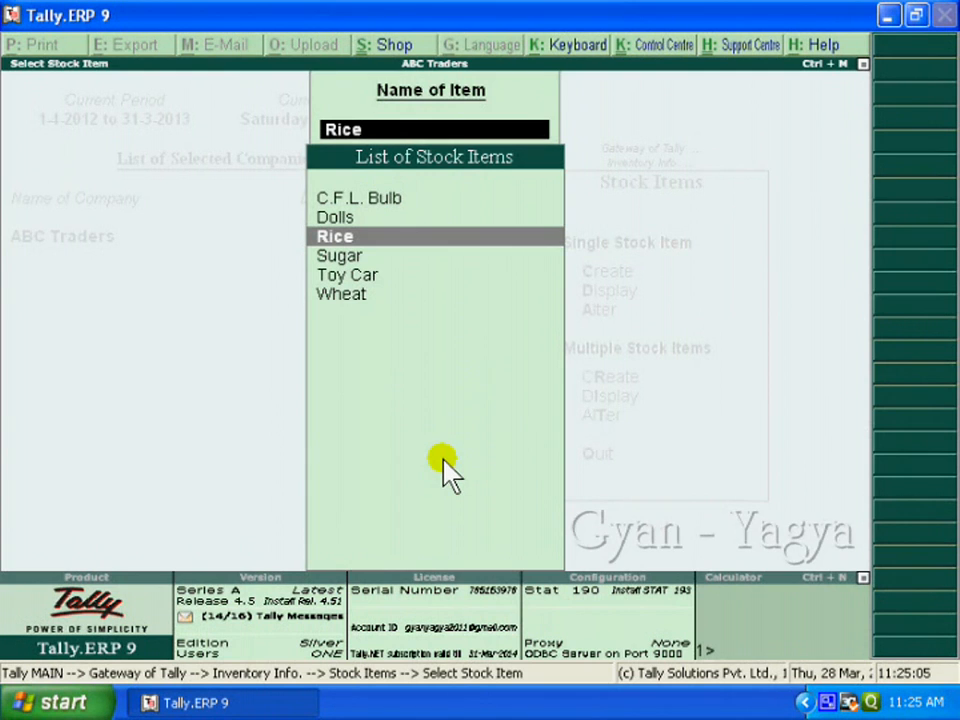
# Open the Sugar stock item for alteration and set Alter Standard Rates to Yes
pyautogui.click(358, 257)
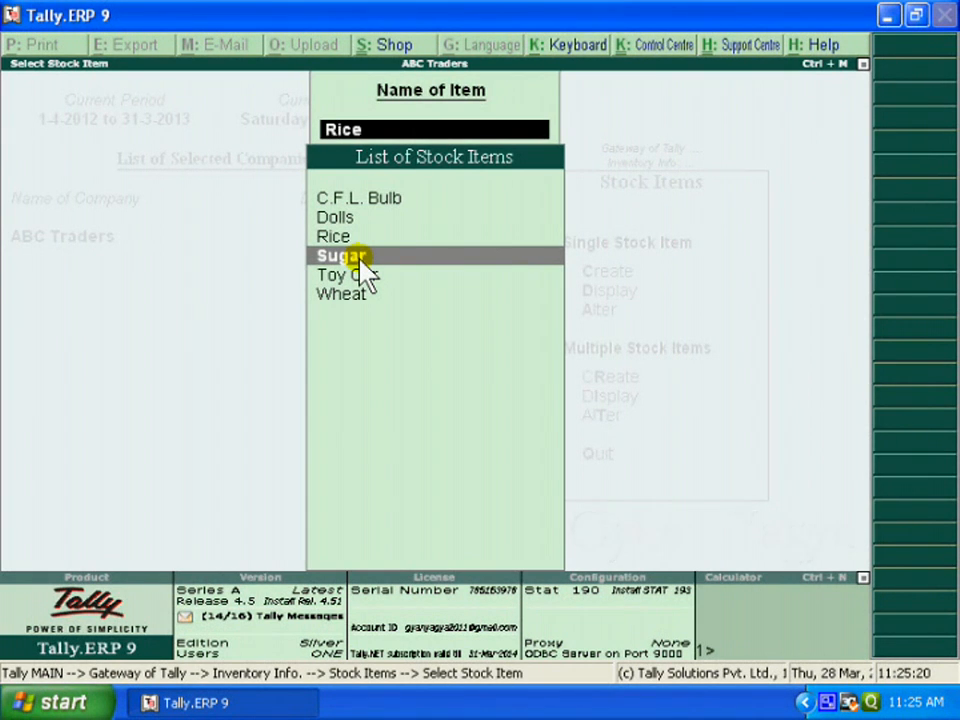
pyautogui.click(361, 258)
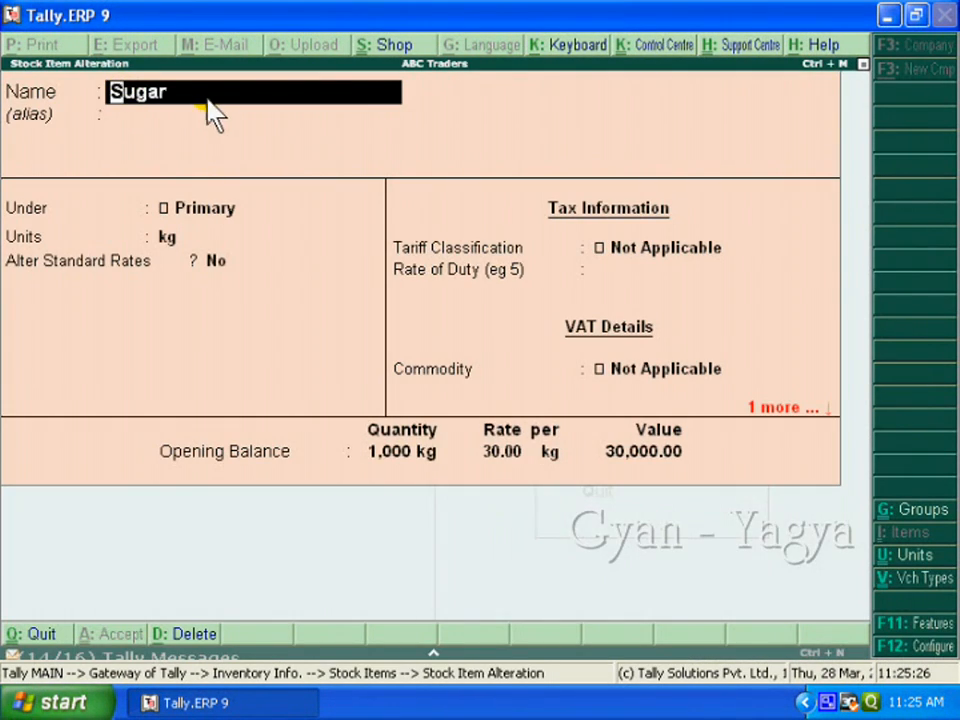
pyautogui.press('Return')
pyautogui.press('Return')
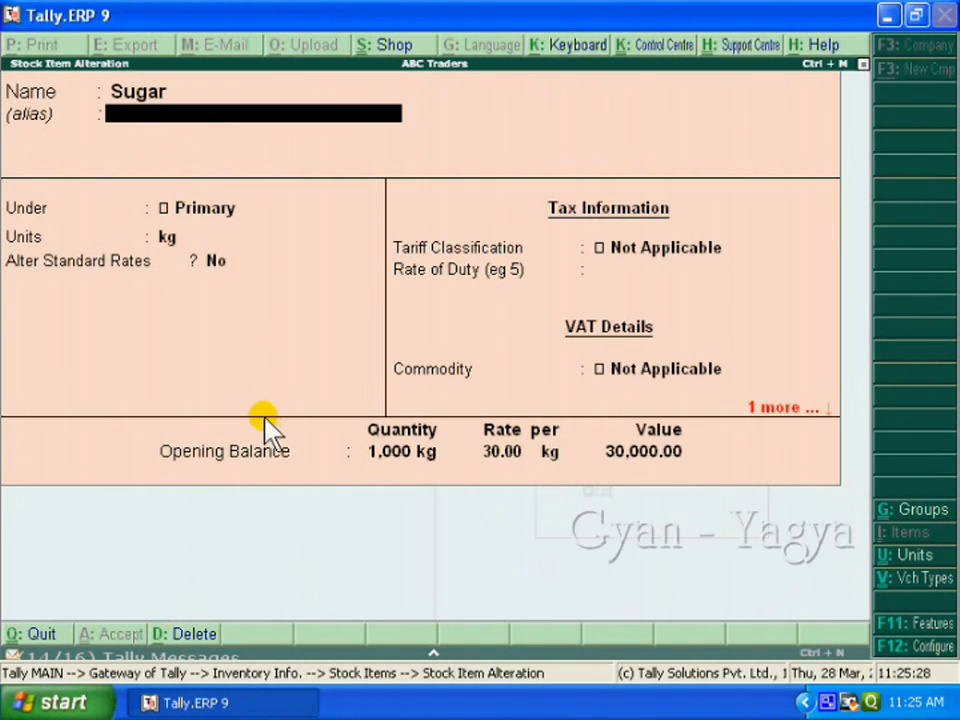
pyautogui.press('Return')
pyautogui.press('Return')
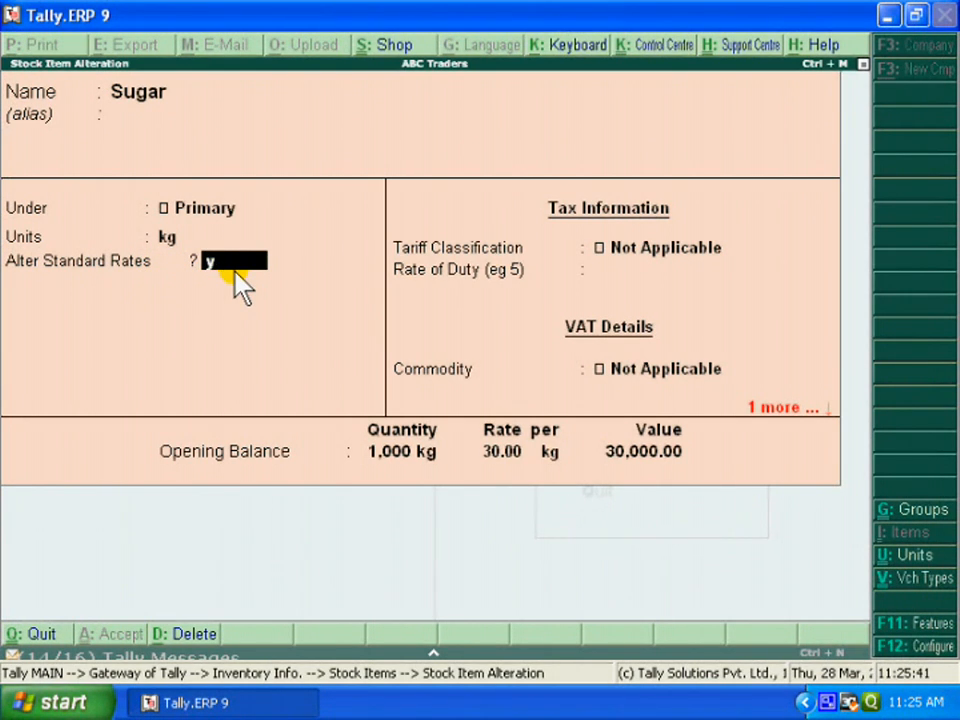
pyautogui.write('y')
pyautogui.press('Return')
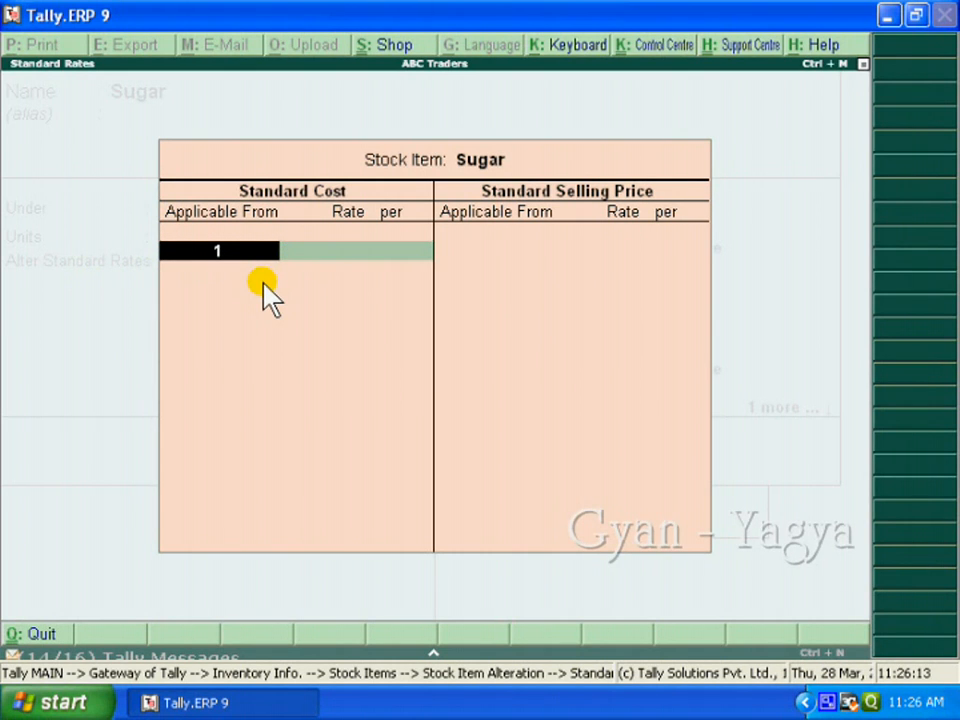
# Enter a standard cost of 32.00 per kg for Sugar, applicable from 1-Nov-2012, and end the cost list
pyautogui.write('-11')
pyautogui.press('Return')
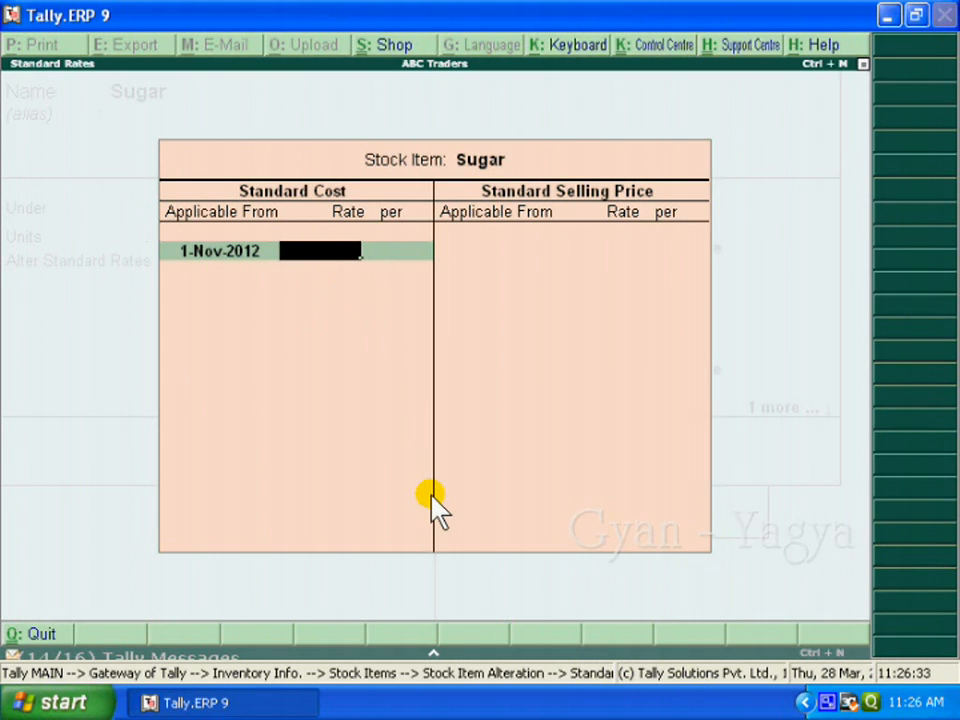
pyautogui.write('32')
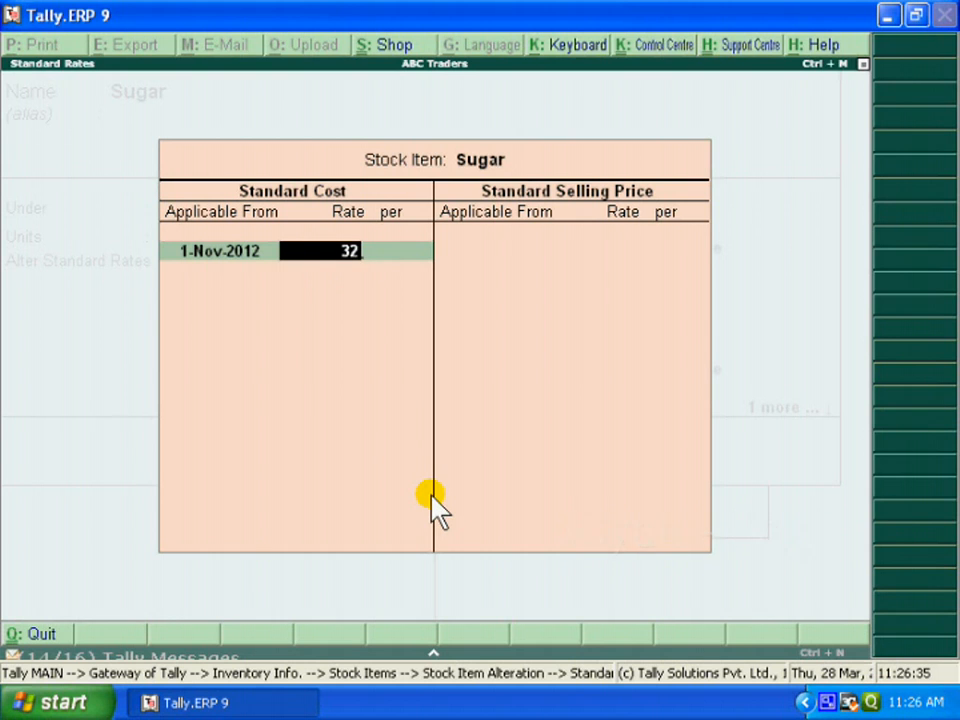
pyautogui.press('Return')
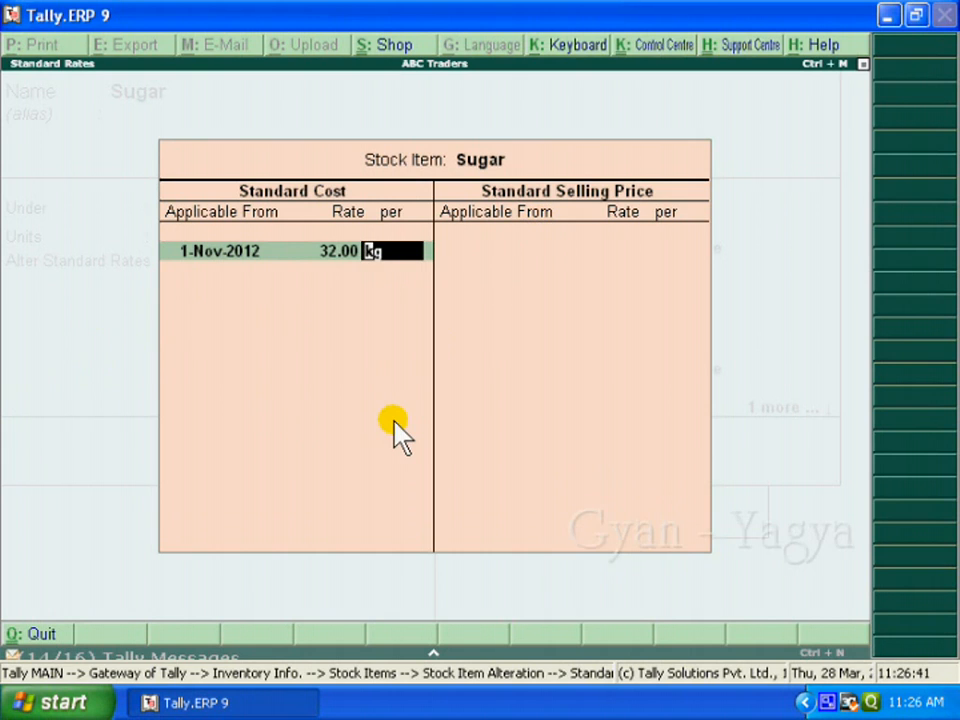
pyautogui.press('Return')
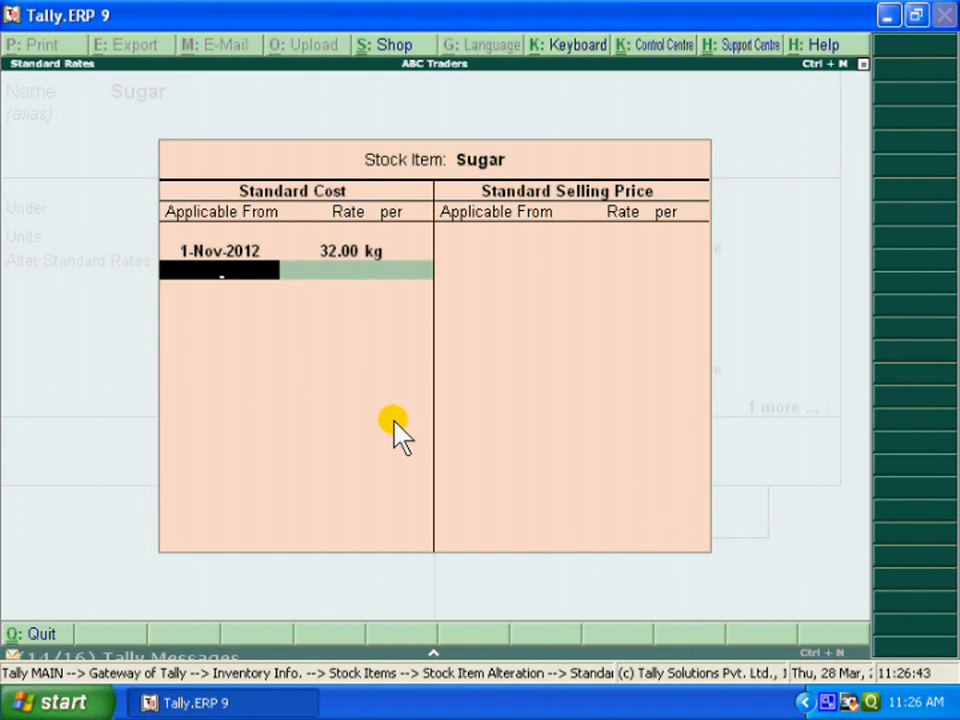
pyautogui.press('Return')
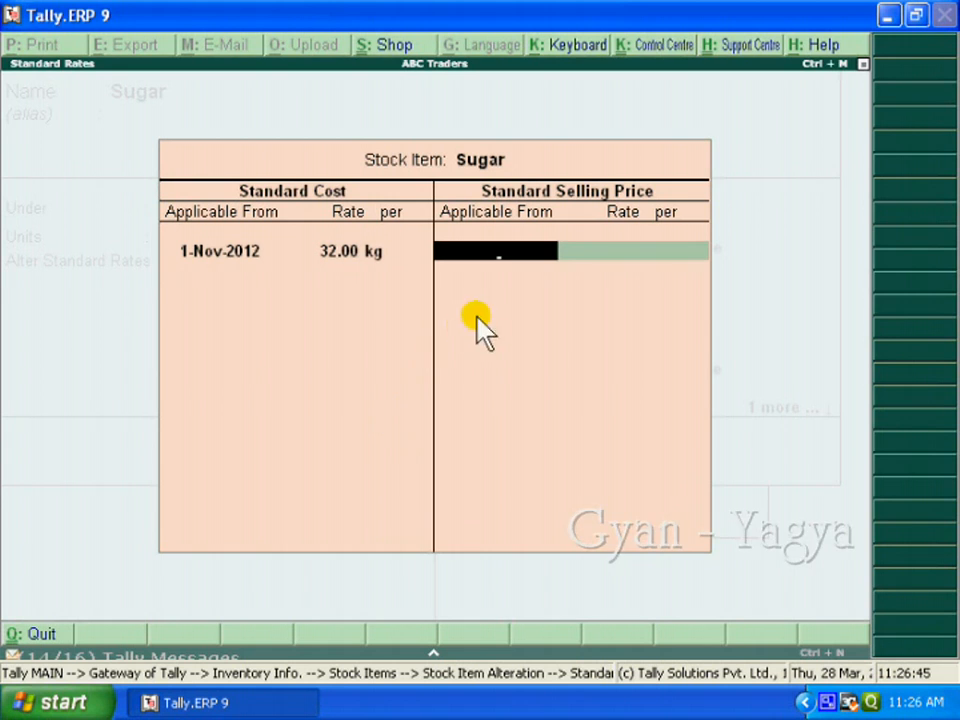
# Enter a standard selling price of 35.00 per kg for Sugar, applicable from 1-Nov-2012
pyautogui.write('1 11')
pyautogui.press('Return')
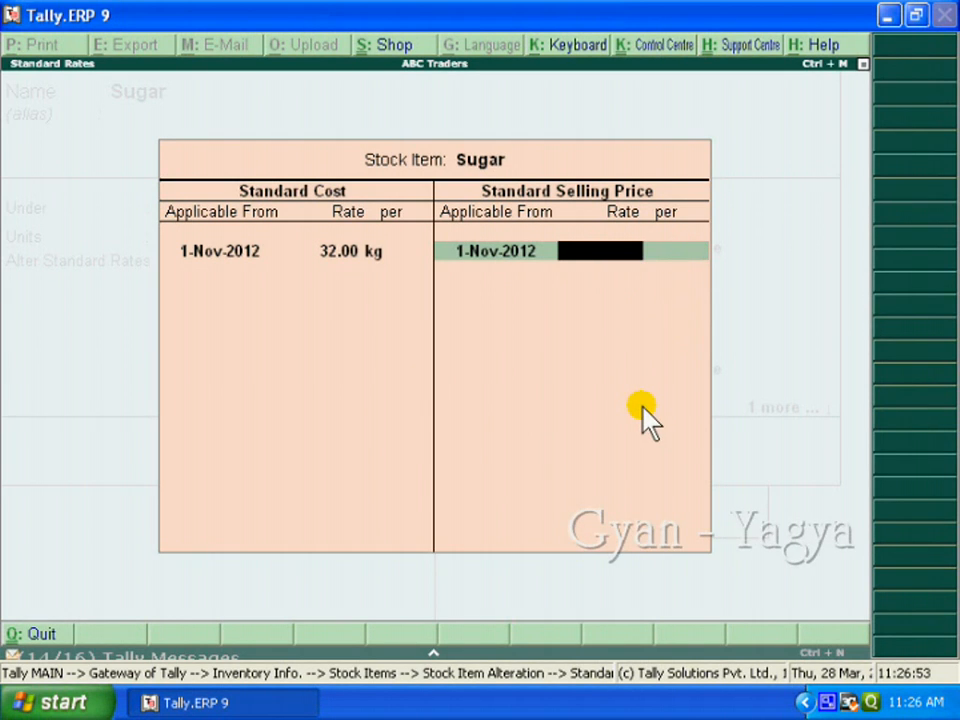
pyautogui.write('35')
pyautogui.press('Return')
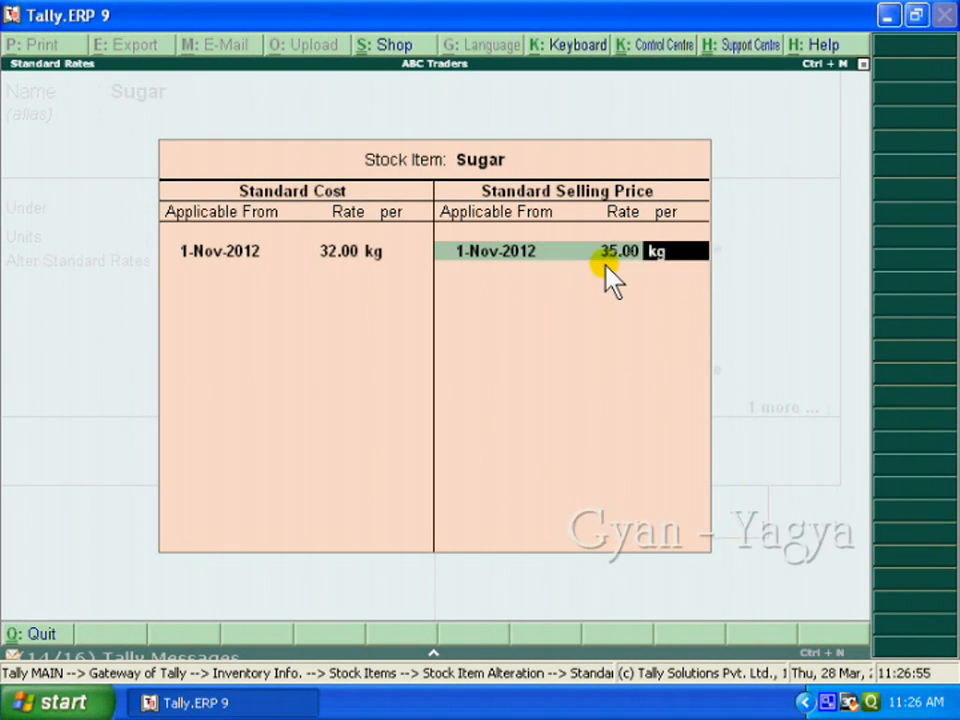